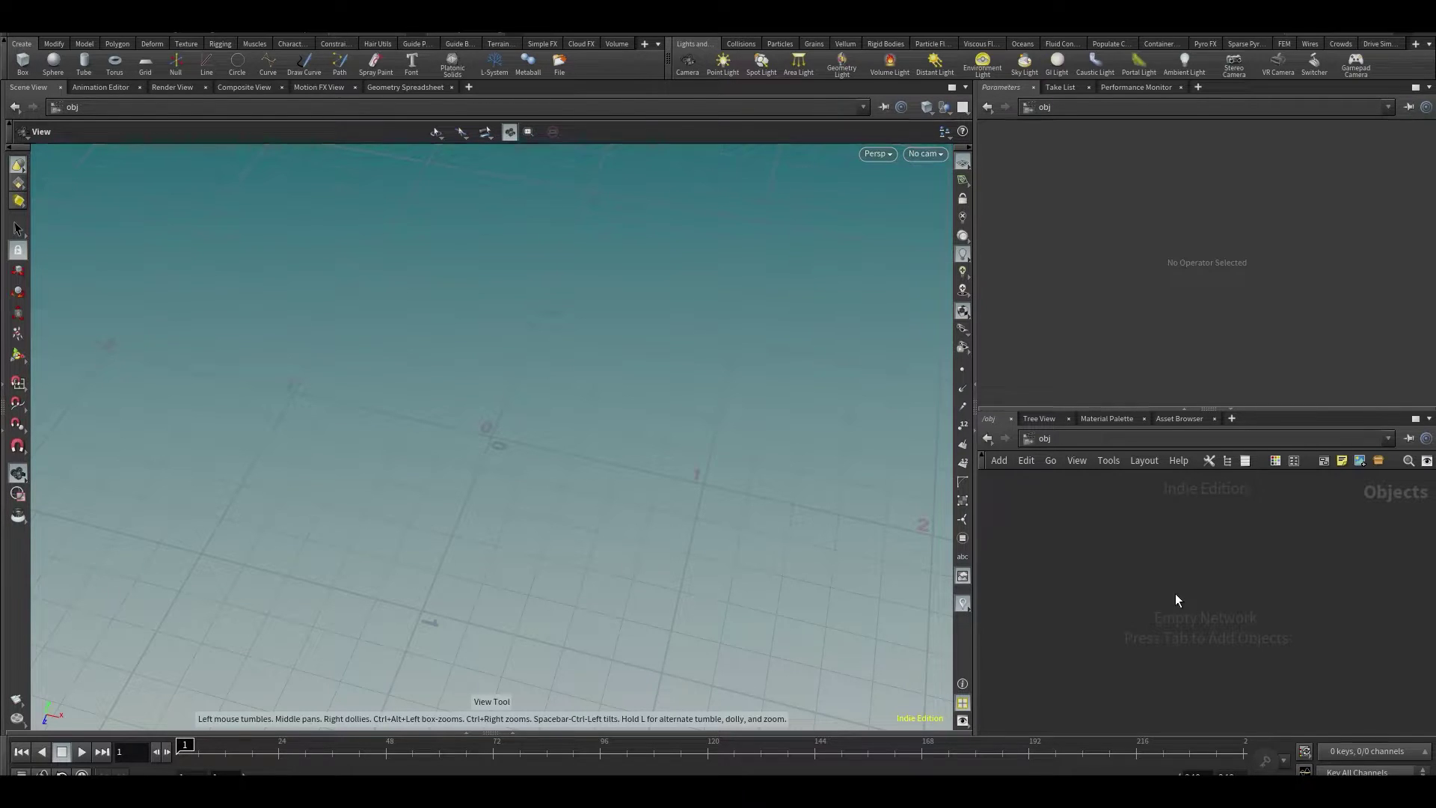
click(963, 166)
click(965, 164)
drag(520, 458, 471, 437)
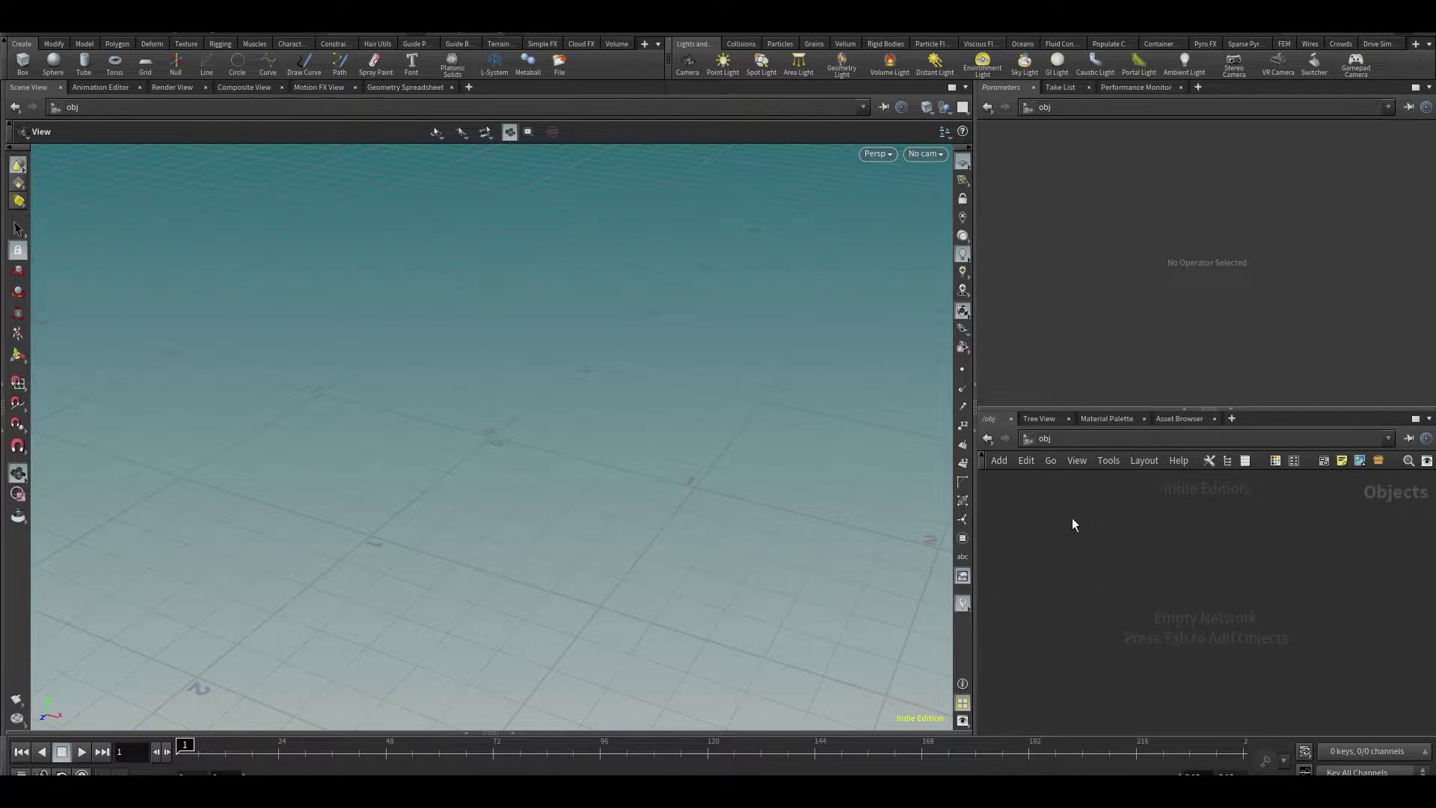
click(989, 420)
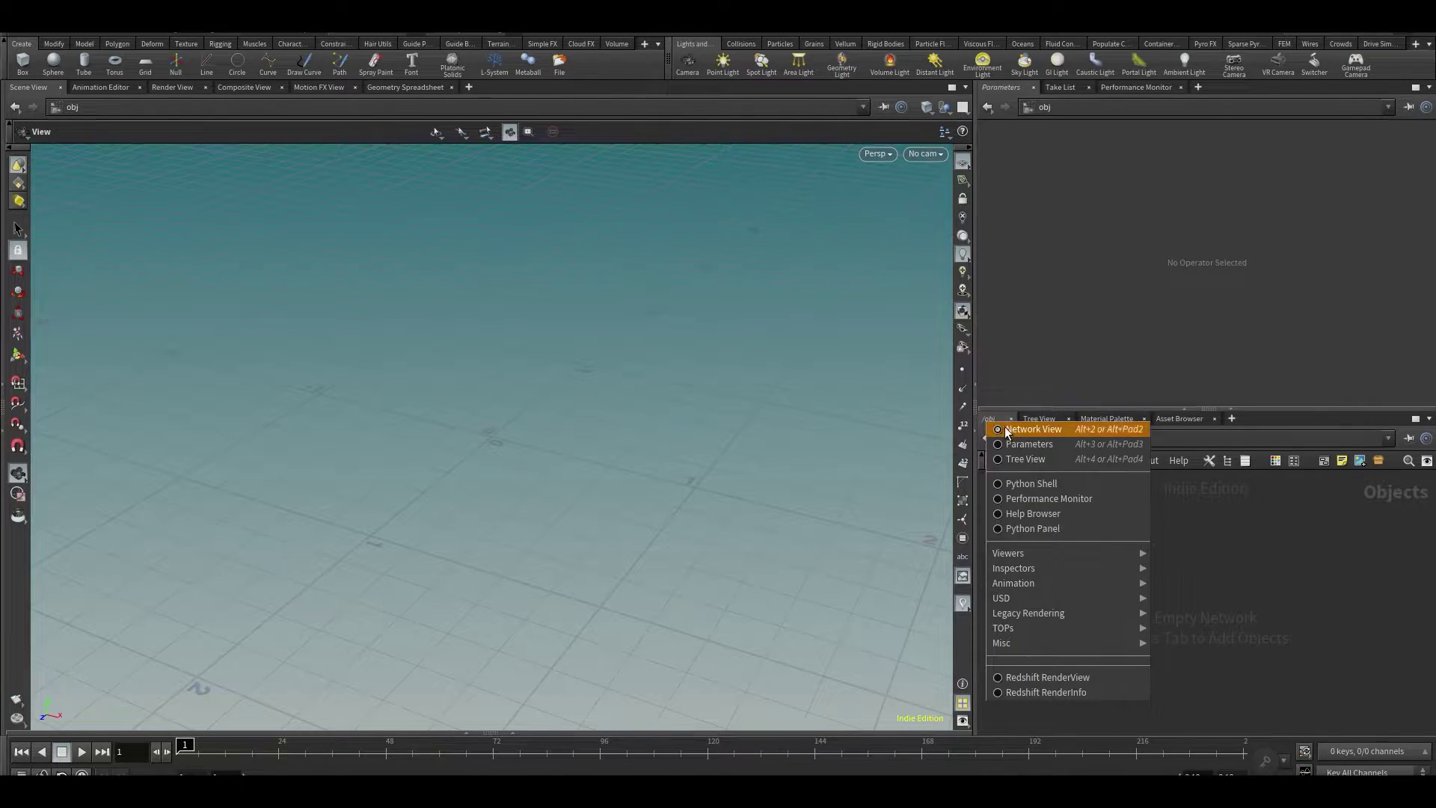
click(1285, 588)
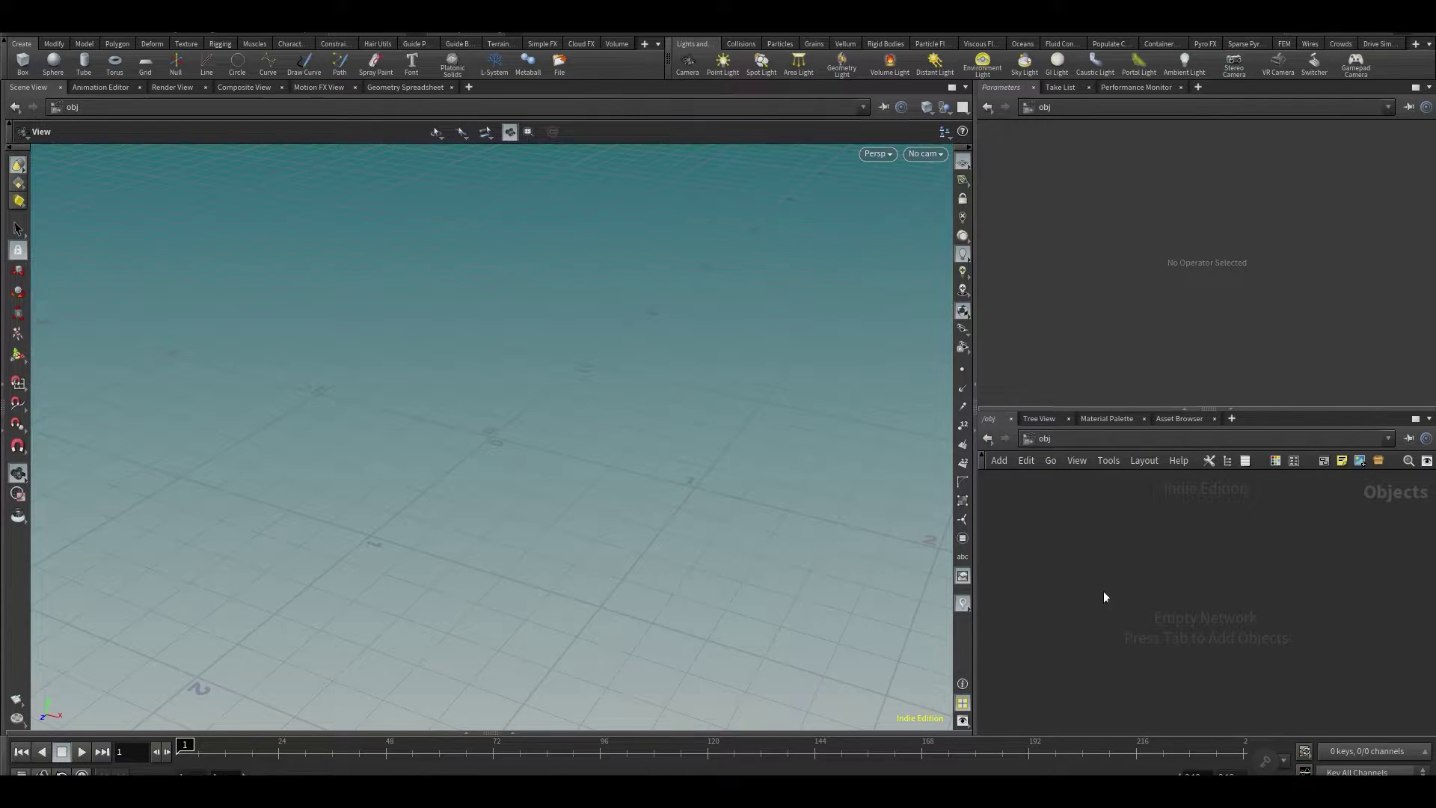
click(989, 422)
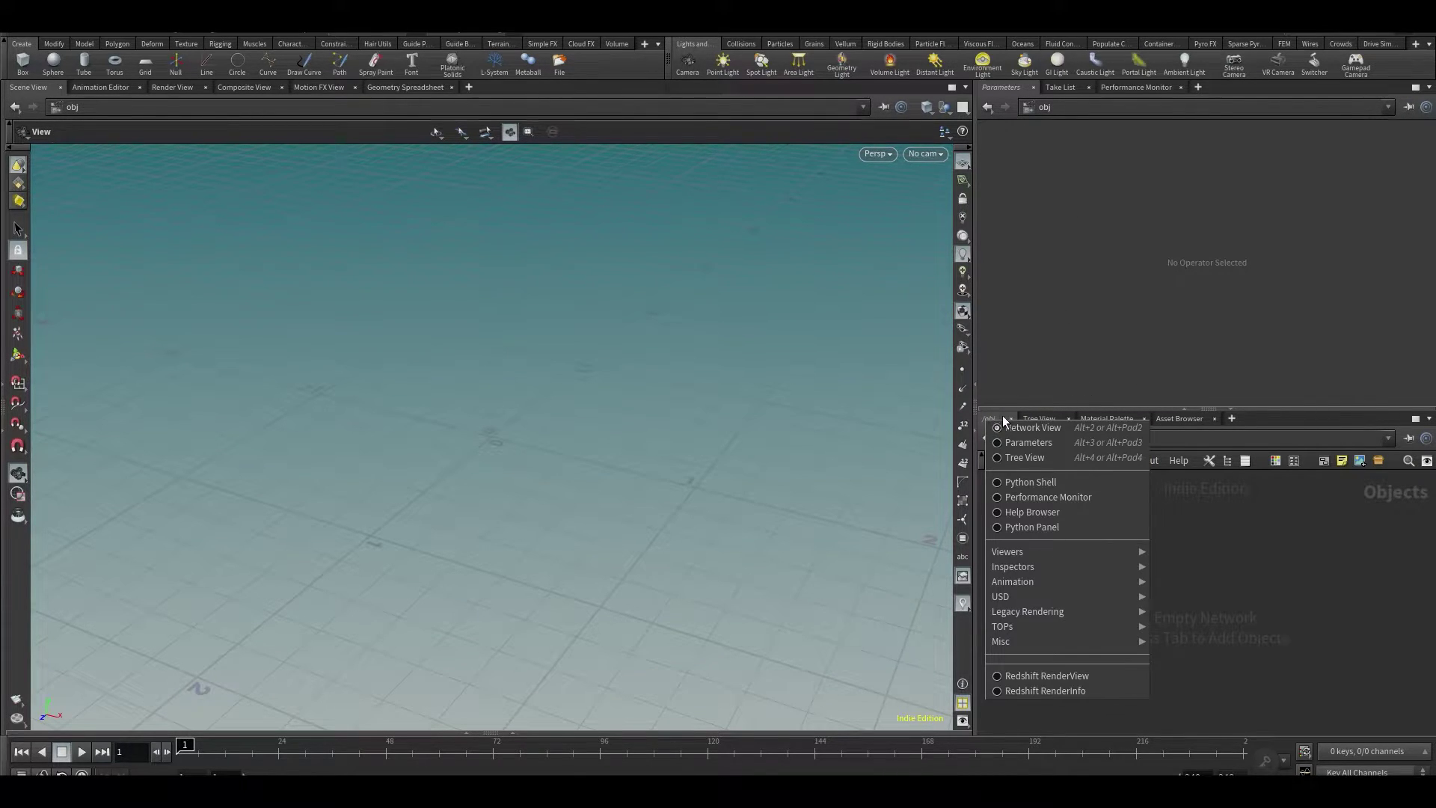
click(1196, 576)
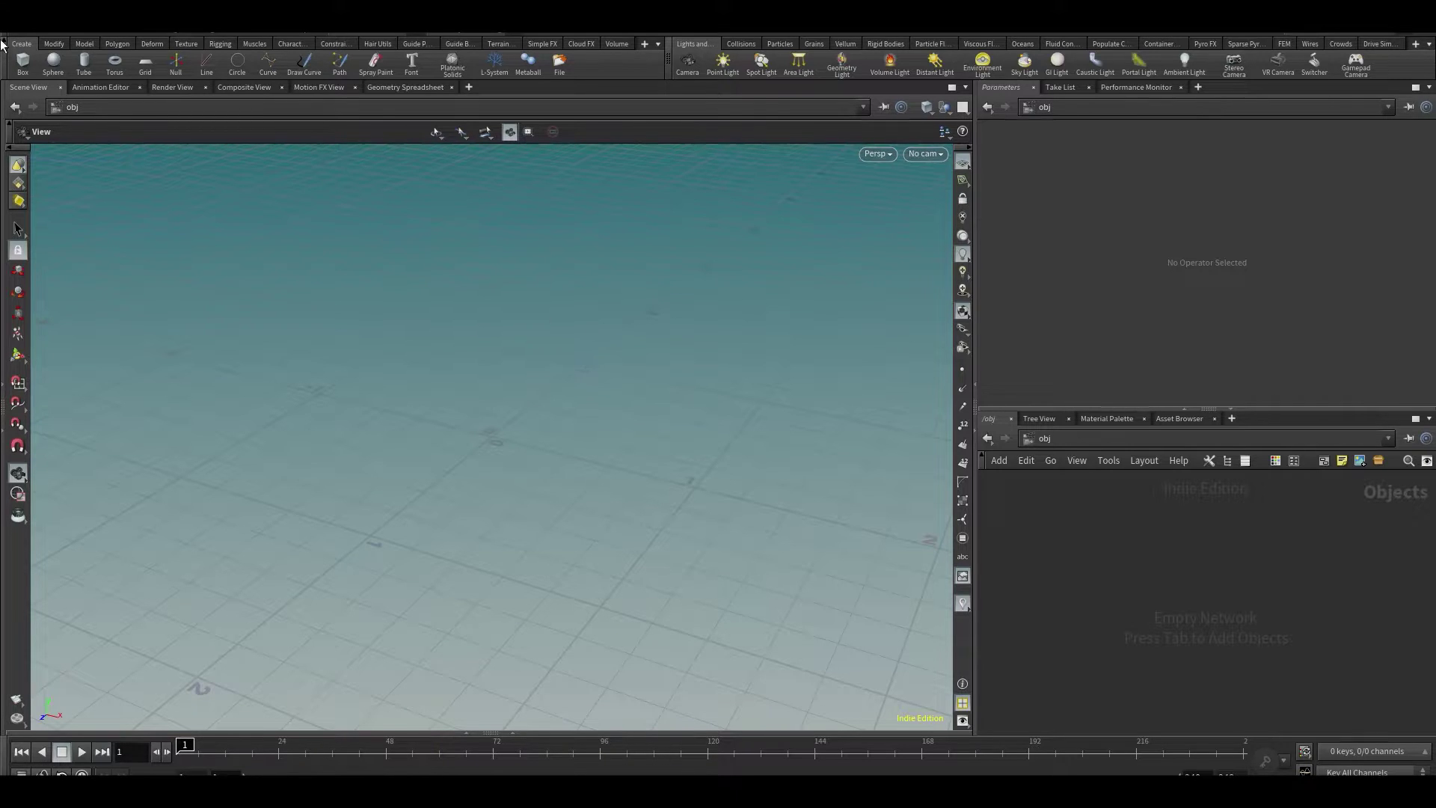
click(55, 43)
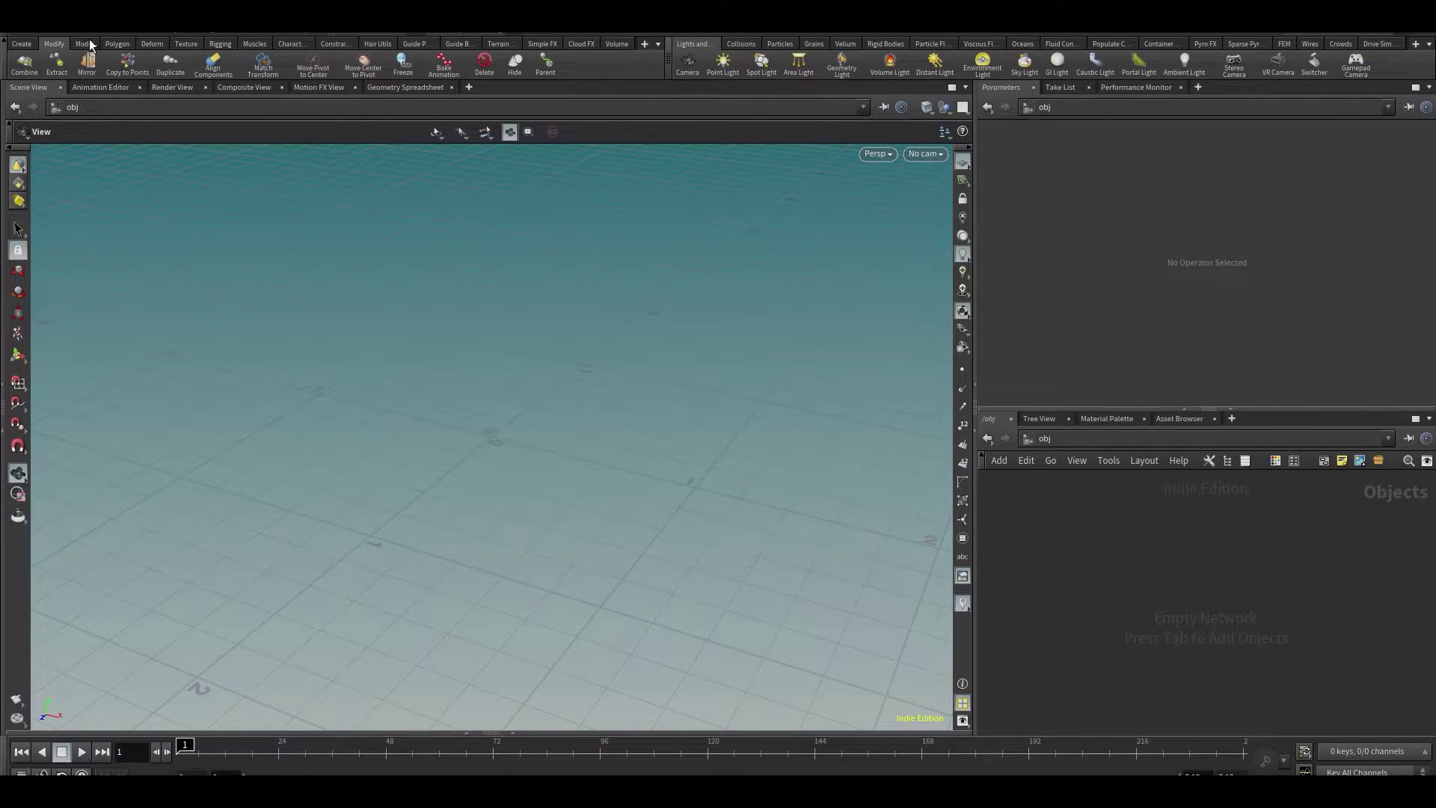
click(87, 43)
click(115, 44)
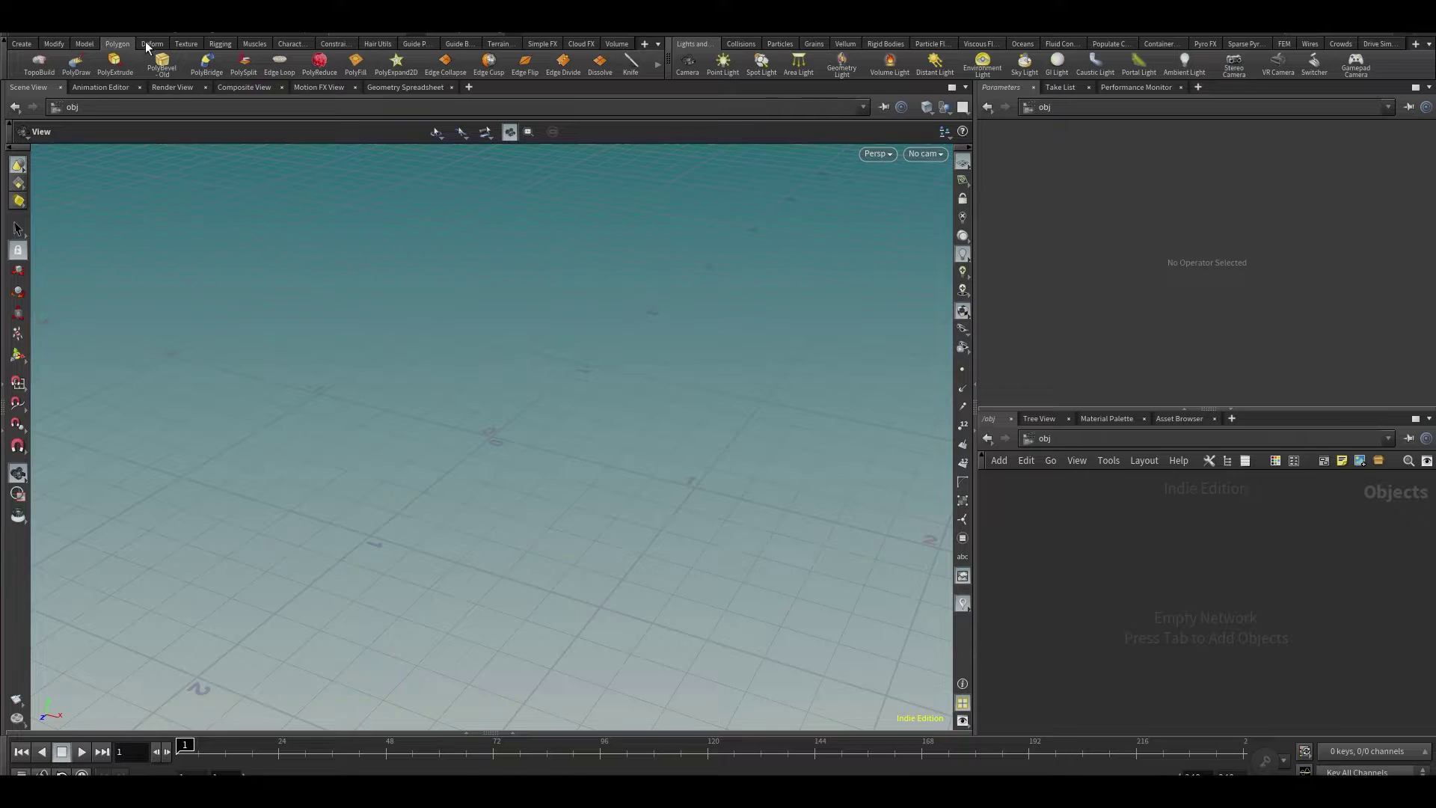
click(24, 46)
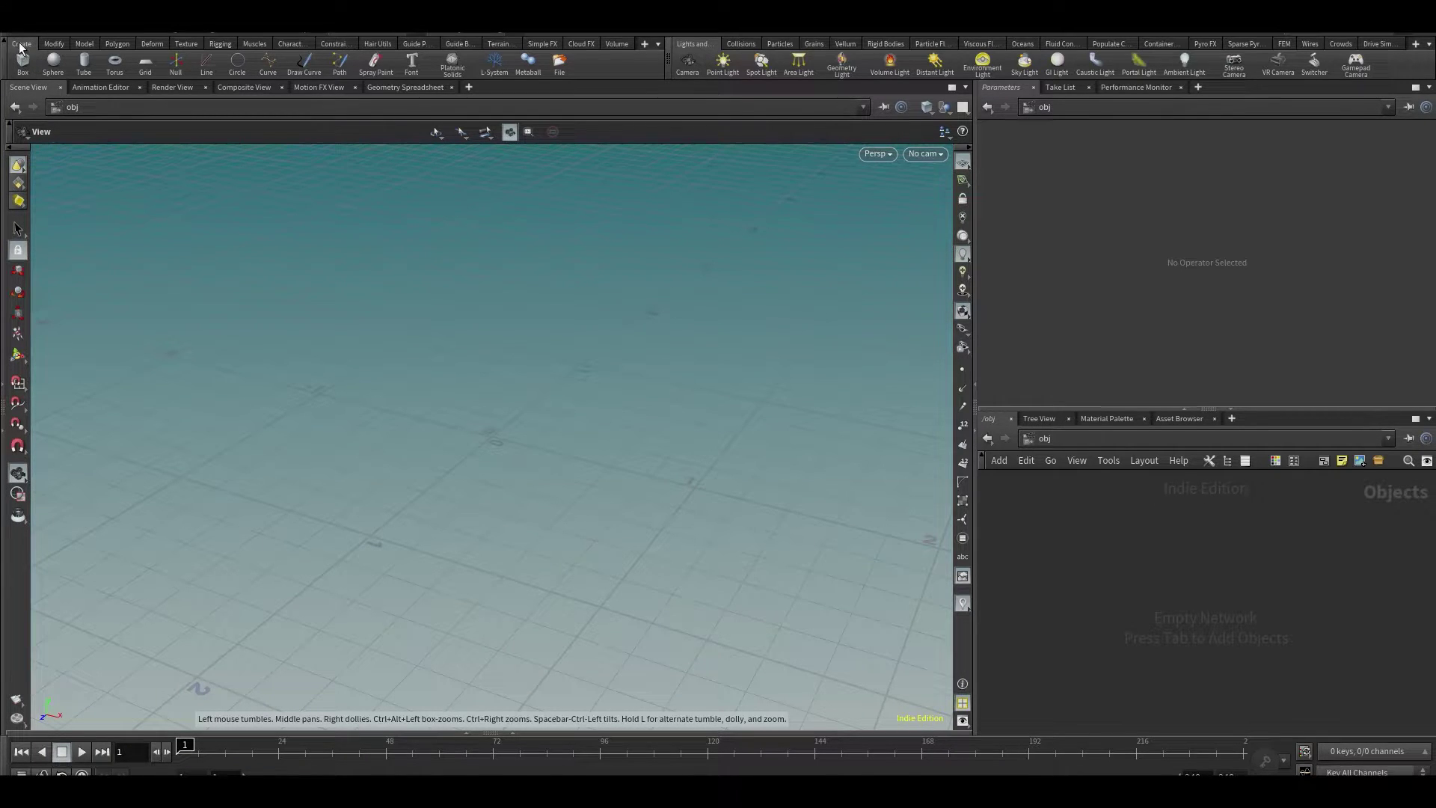
- Place a box freehand away from the grid's centre and delete it again
click(21, 64)
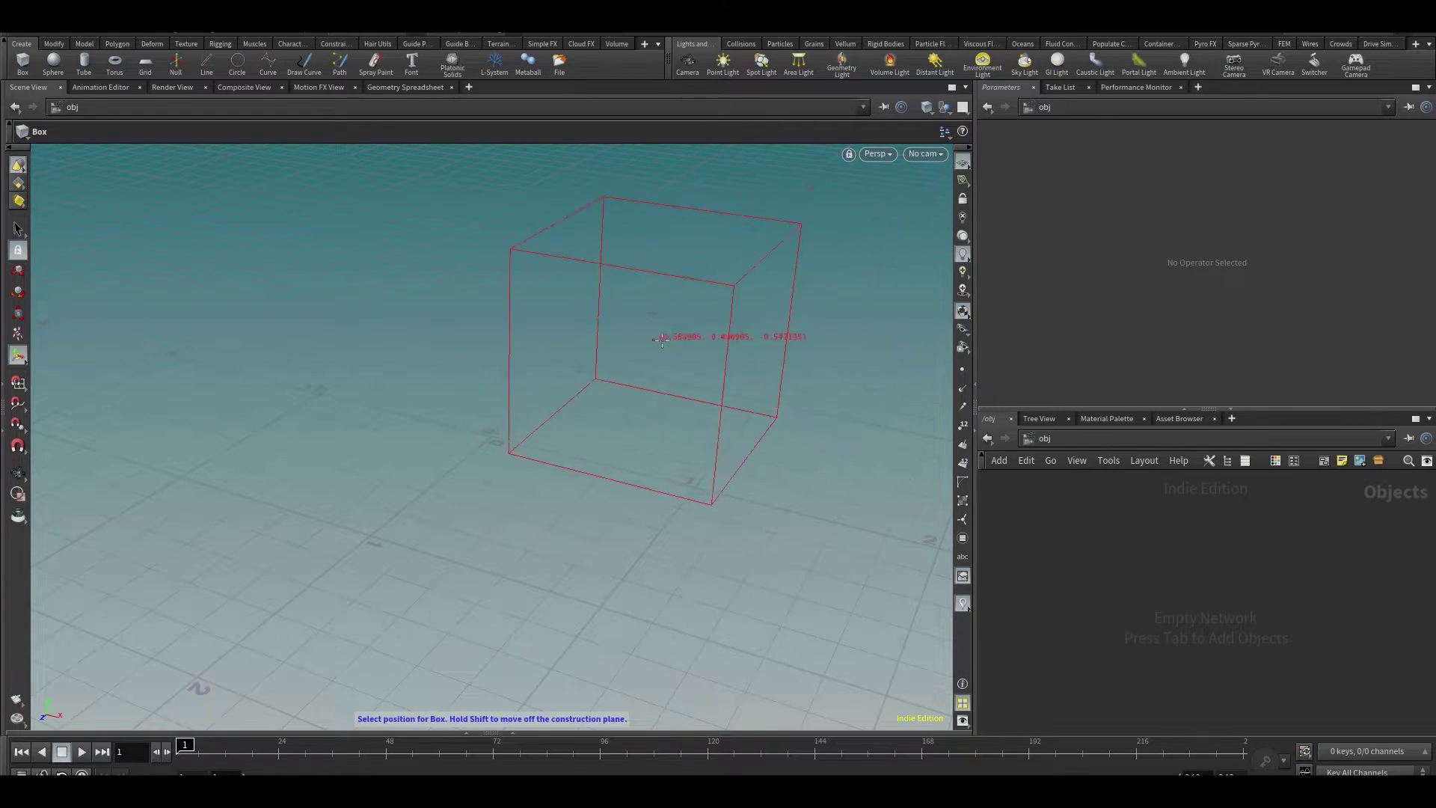
click(666, 356)
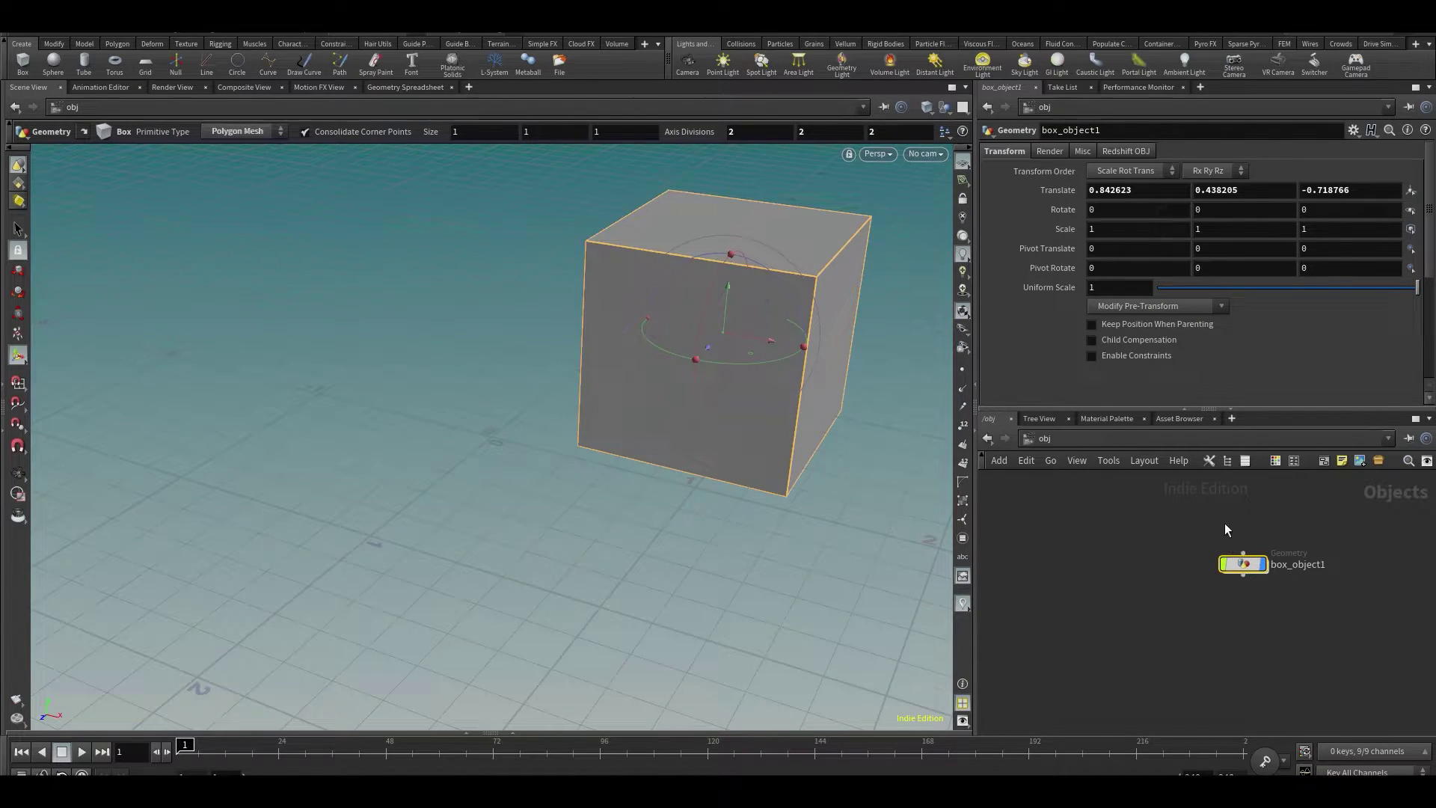
drag(1226, 524, 1354, 635)
middle_drag(1220, 523, 1156, 547)
drag(1110, 550, 1236, 636)
key(Delete)
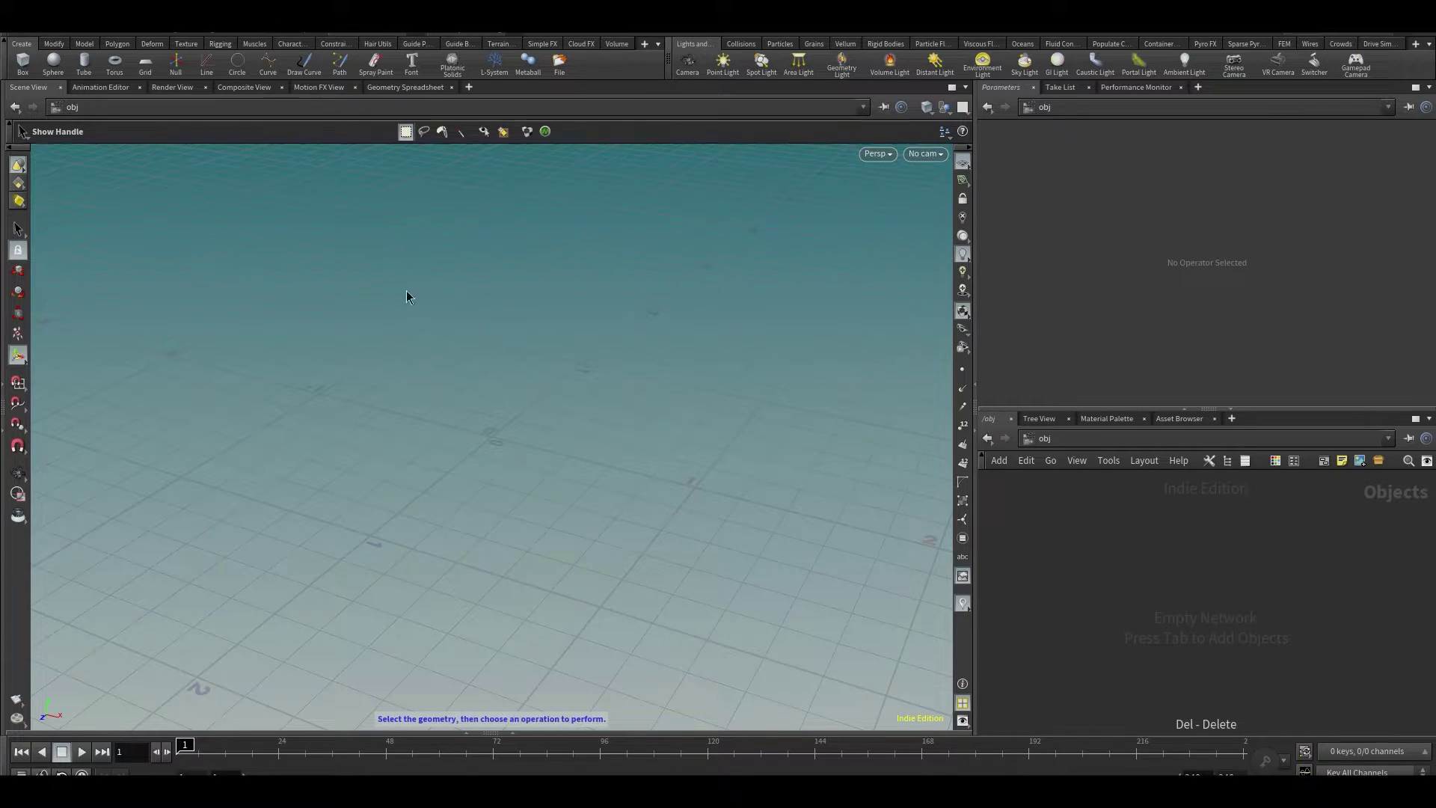
- Create a default box at the world origin
ctrl+click(17, 63)
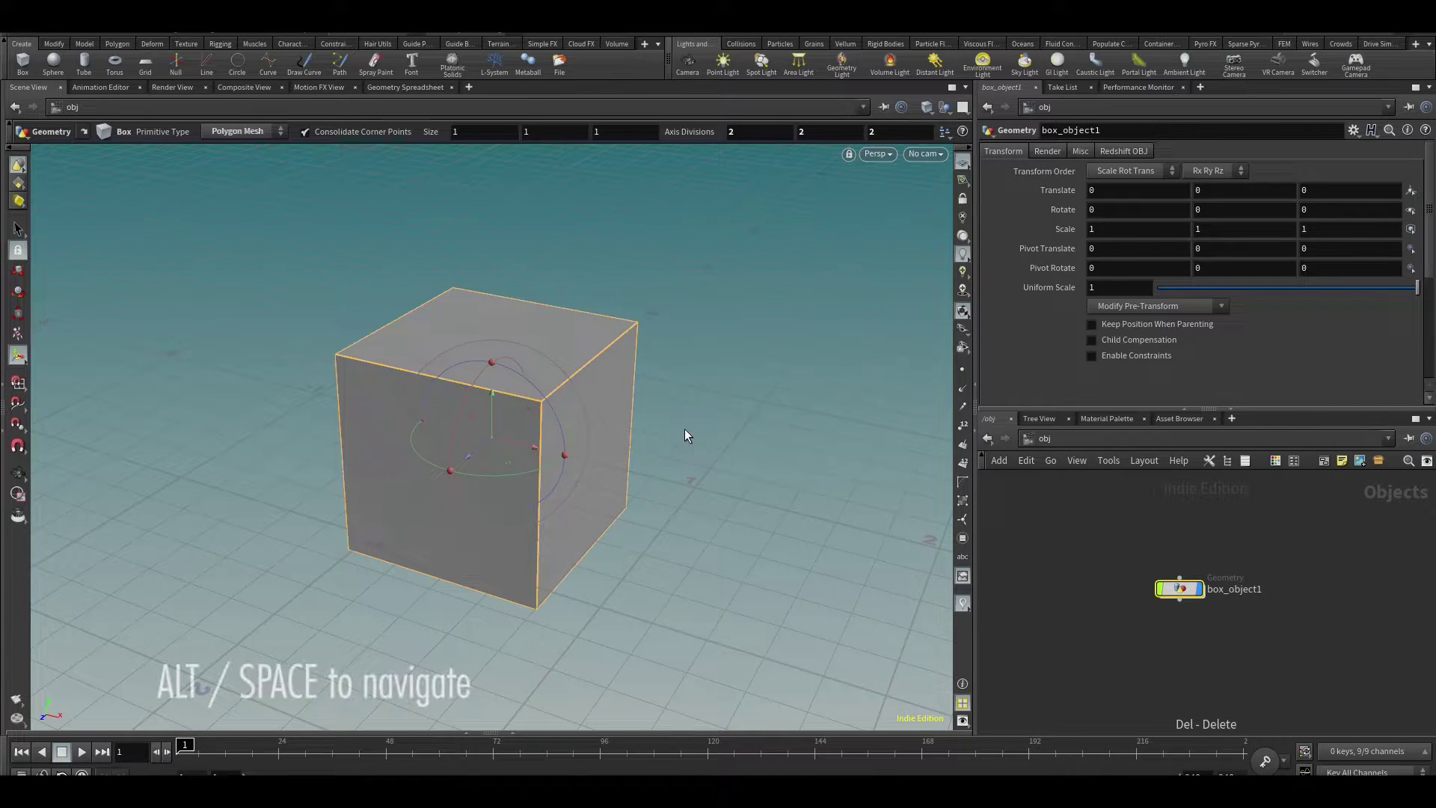
key(space)
drag(683, 429, 570, 426)
key(Return)
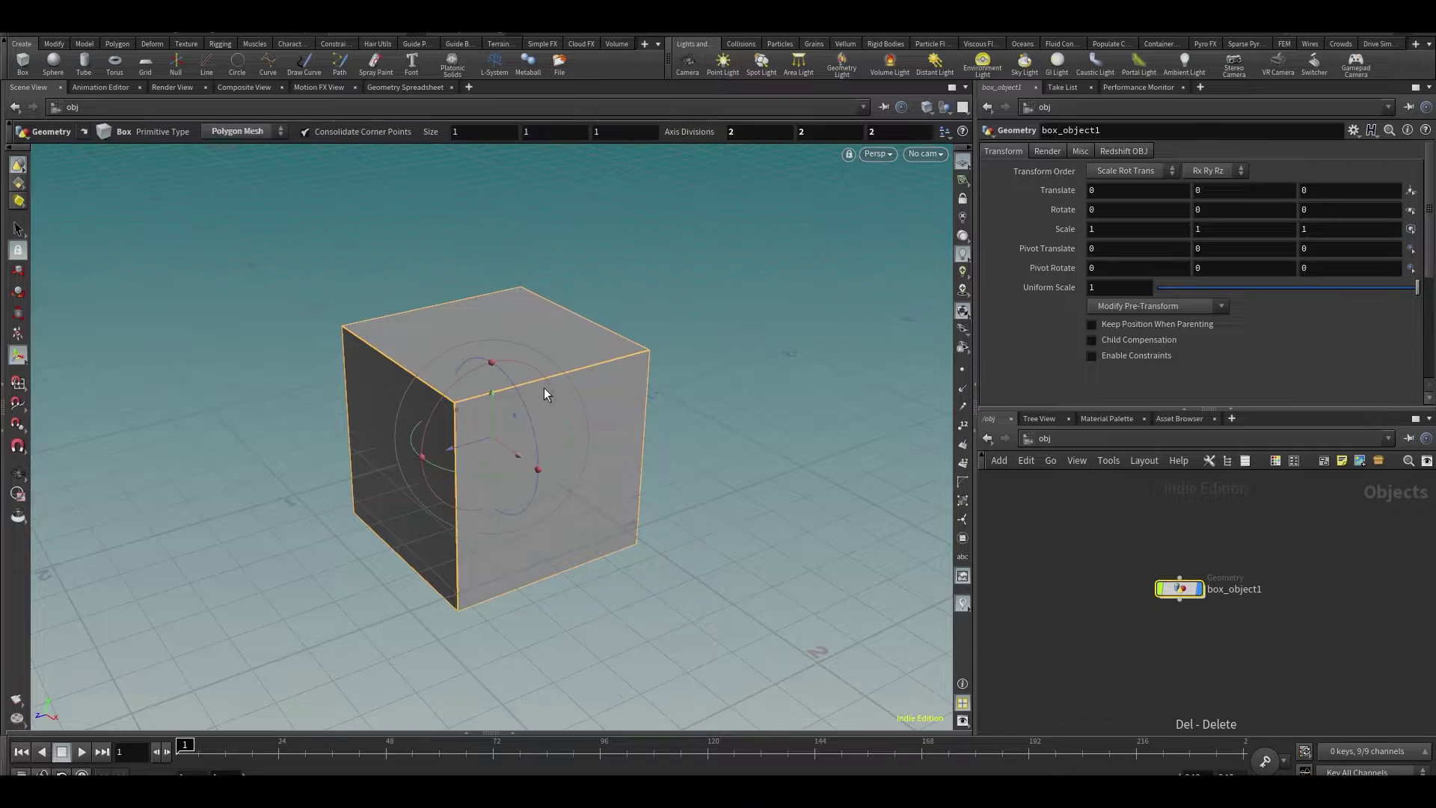
- Examine the box from different angles and distances by orbiting, zooming and panning the viewport
key(Escape)
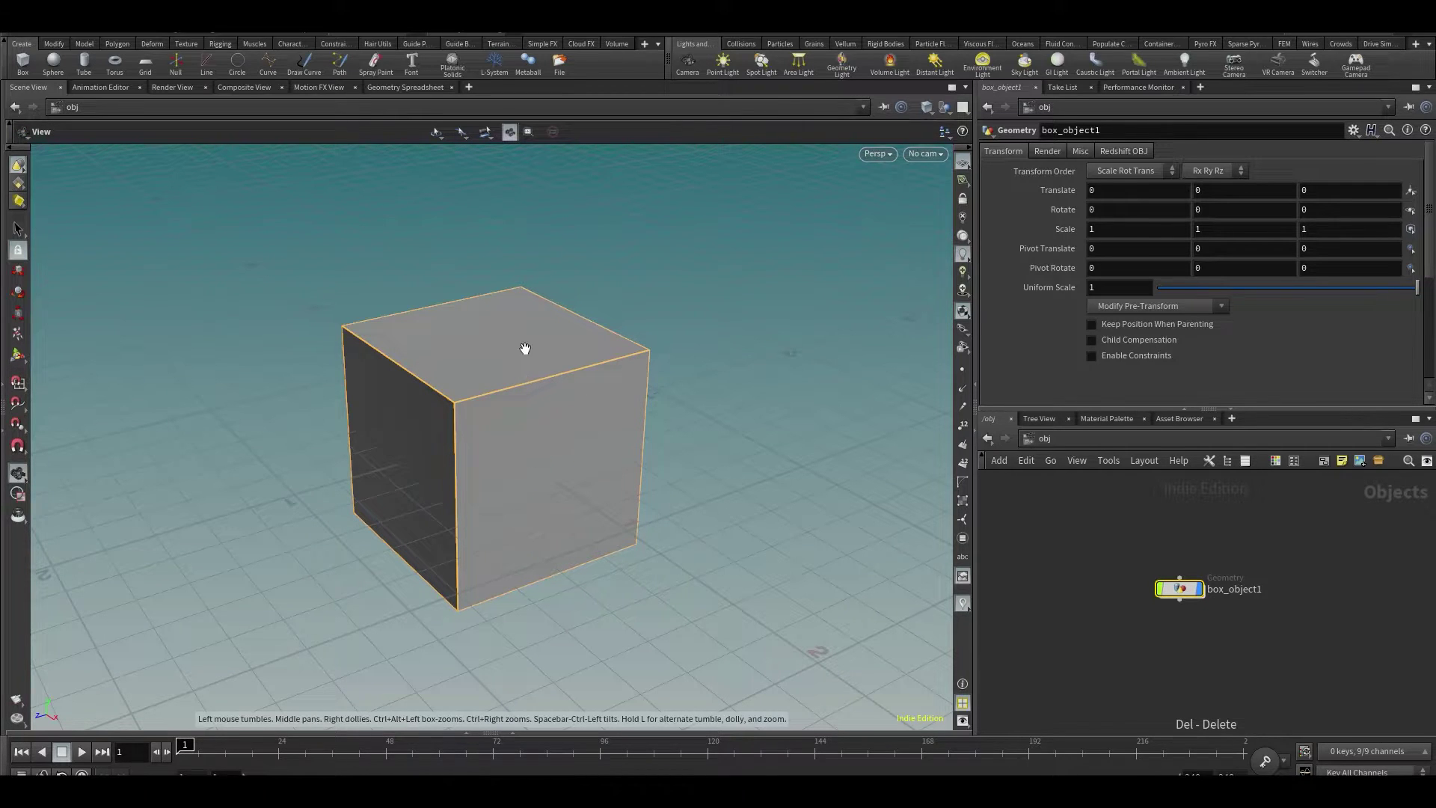
middle_drag(526, 346, 602, 300)
scroll(580, 344, down, 2)
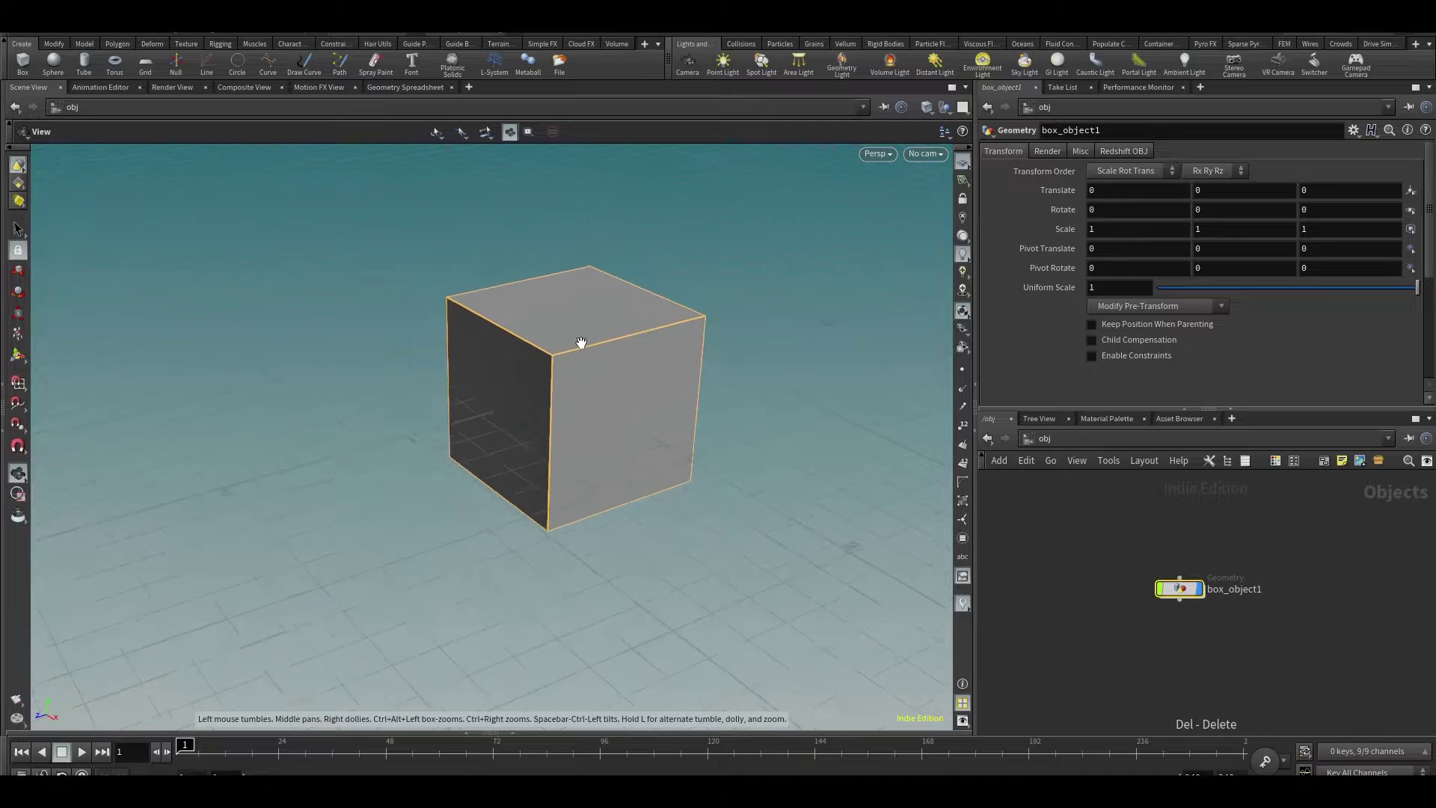
scroll(580, 346, up, 3)
scroll(574, 362, down, 2)
scroll(573, 362, up, 3)
scroll(574, 362, down, 5)
alt+middle_drag(571, 371, 45, 371)
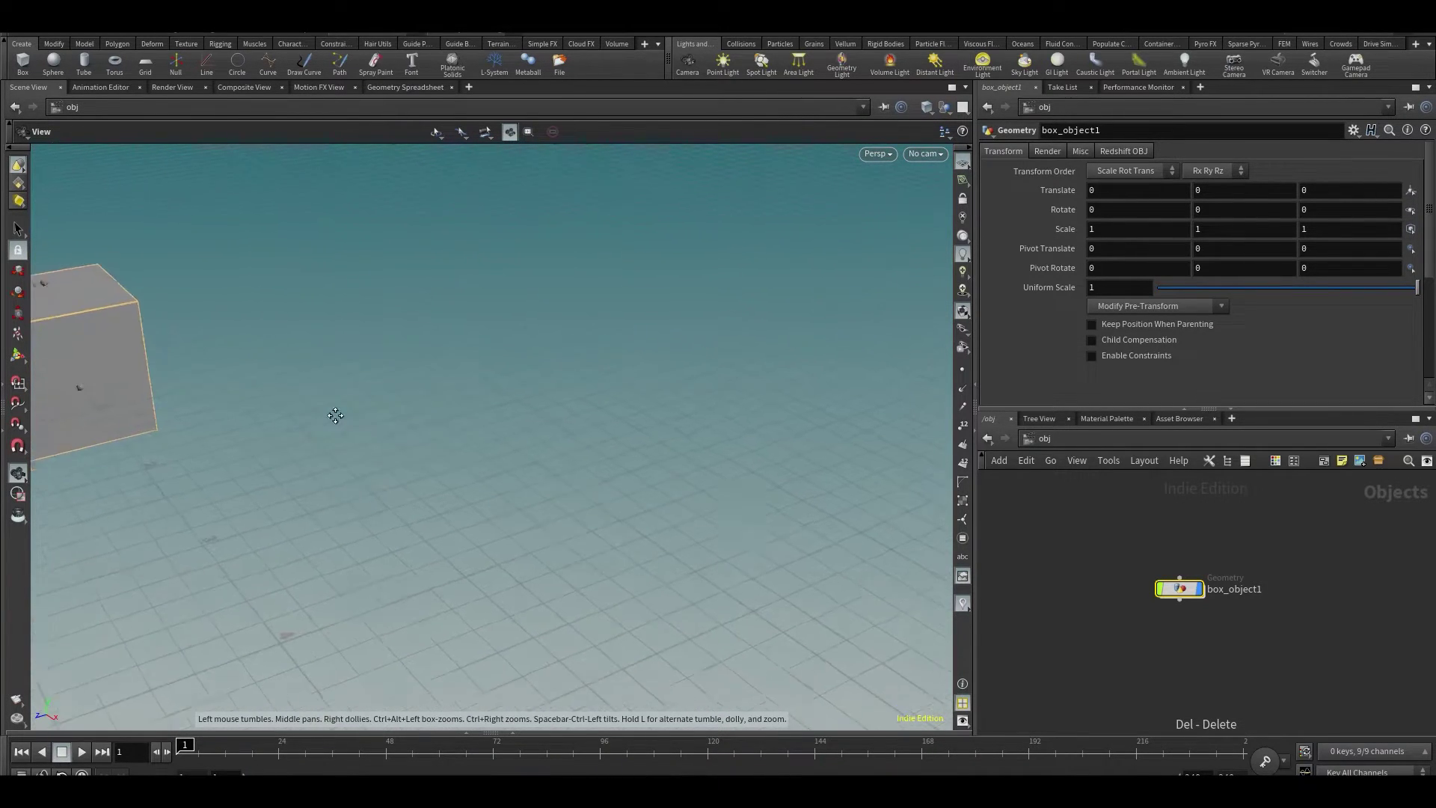
alt+middle_drag(327, 411, 36, 418)
alt+drag(180, 426, 382, 472)
alt+drag(632, 495, 876, 692)
- Select the box node in the network and frame the selected box in the viewport
drag(1183, 552, 1252, 632)
drag(1115, 509, 1260, 629)
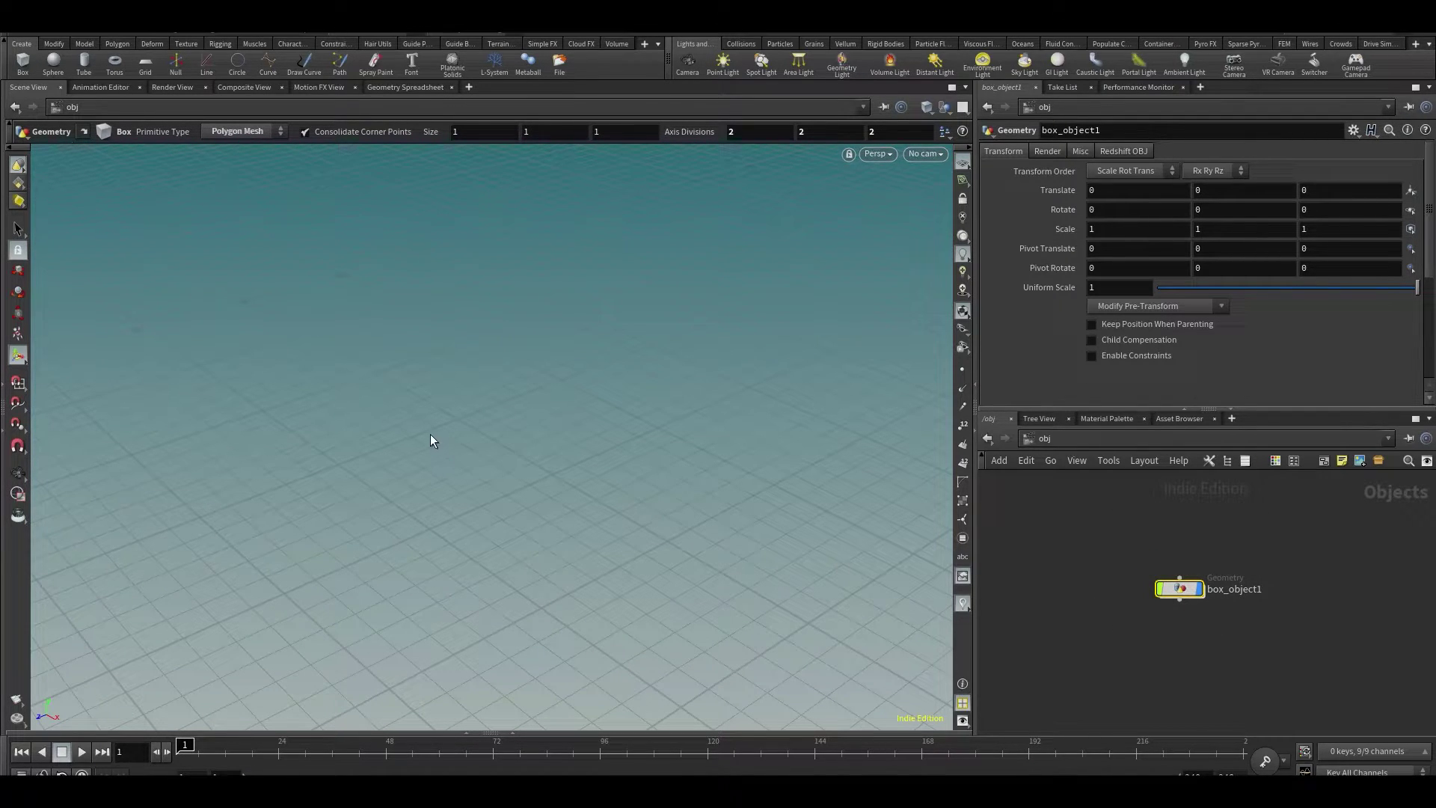
key(space+f)
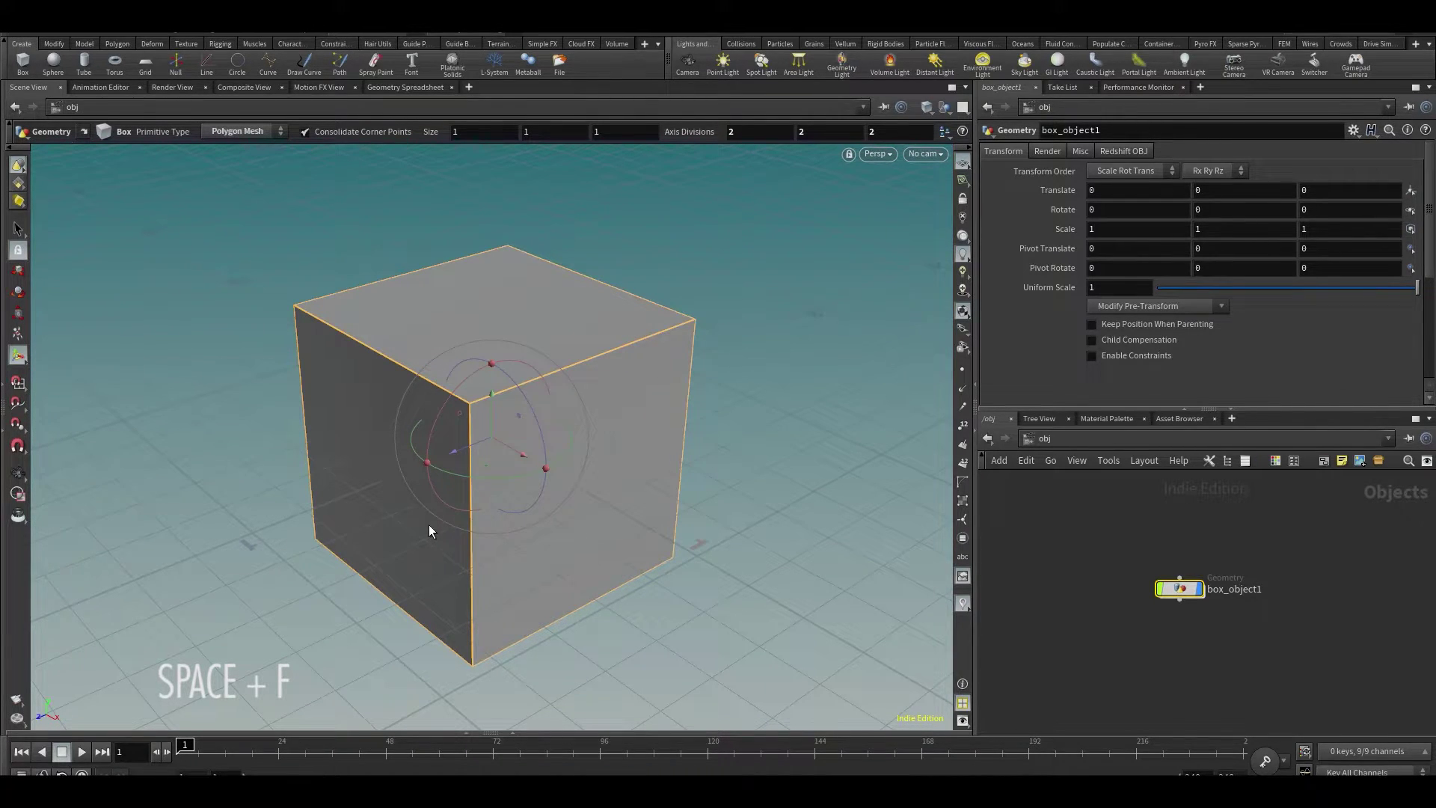
key(space)
mouse_move(574, 519)
mouse_down()
mouse_move(619, 481)
mouse_move(611, 439)
mouse_move(464, 426)
mouse_move(456, 491)
mouse_move(513, 529)
mouse_move(547, 518)
mouse_up()
drag(595, 467, 437, 463)
scroll(471, 342, up, 3)
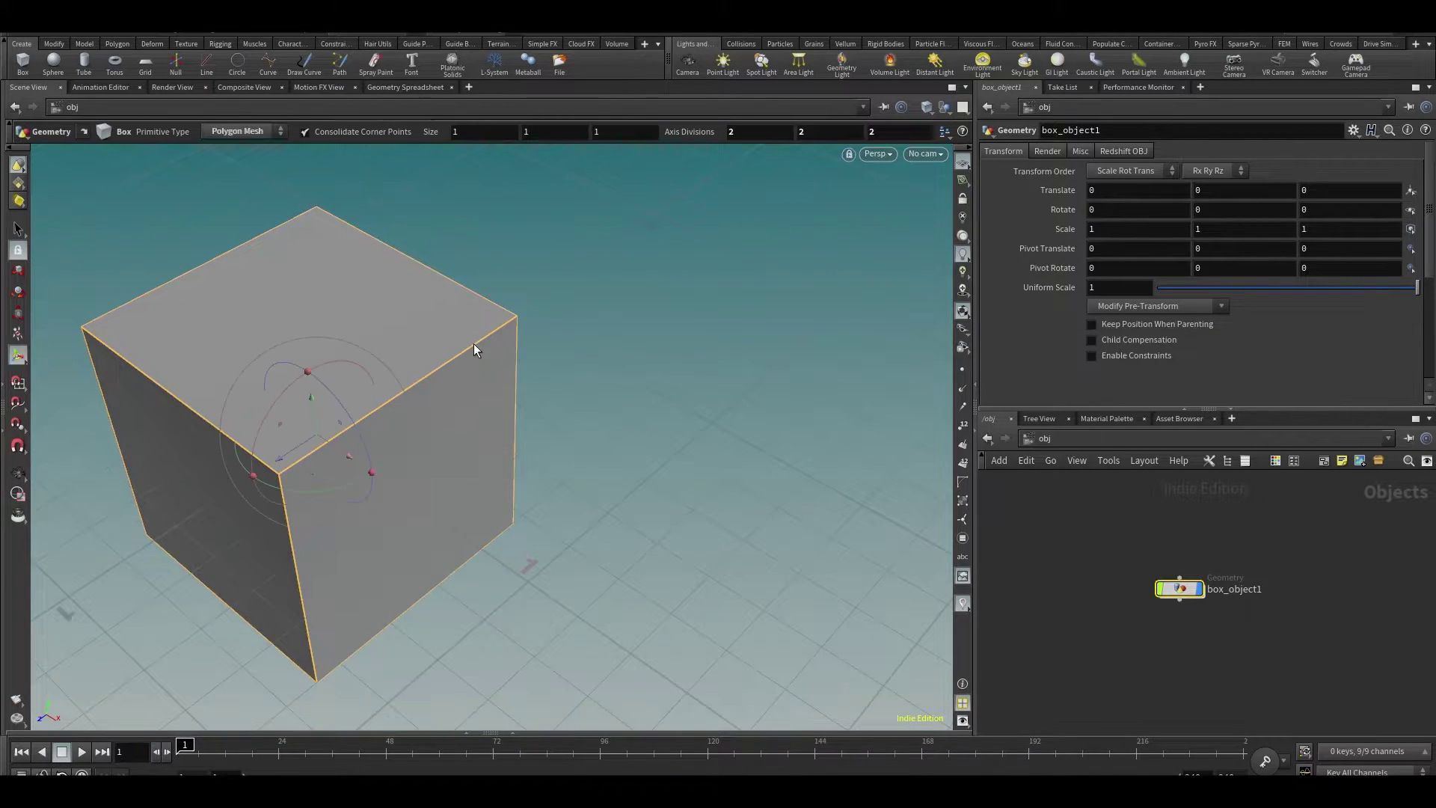
- Set the viewport pivot on upper corners of the box and tumble the view around them
key(space+z)
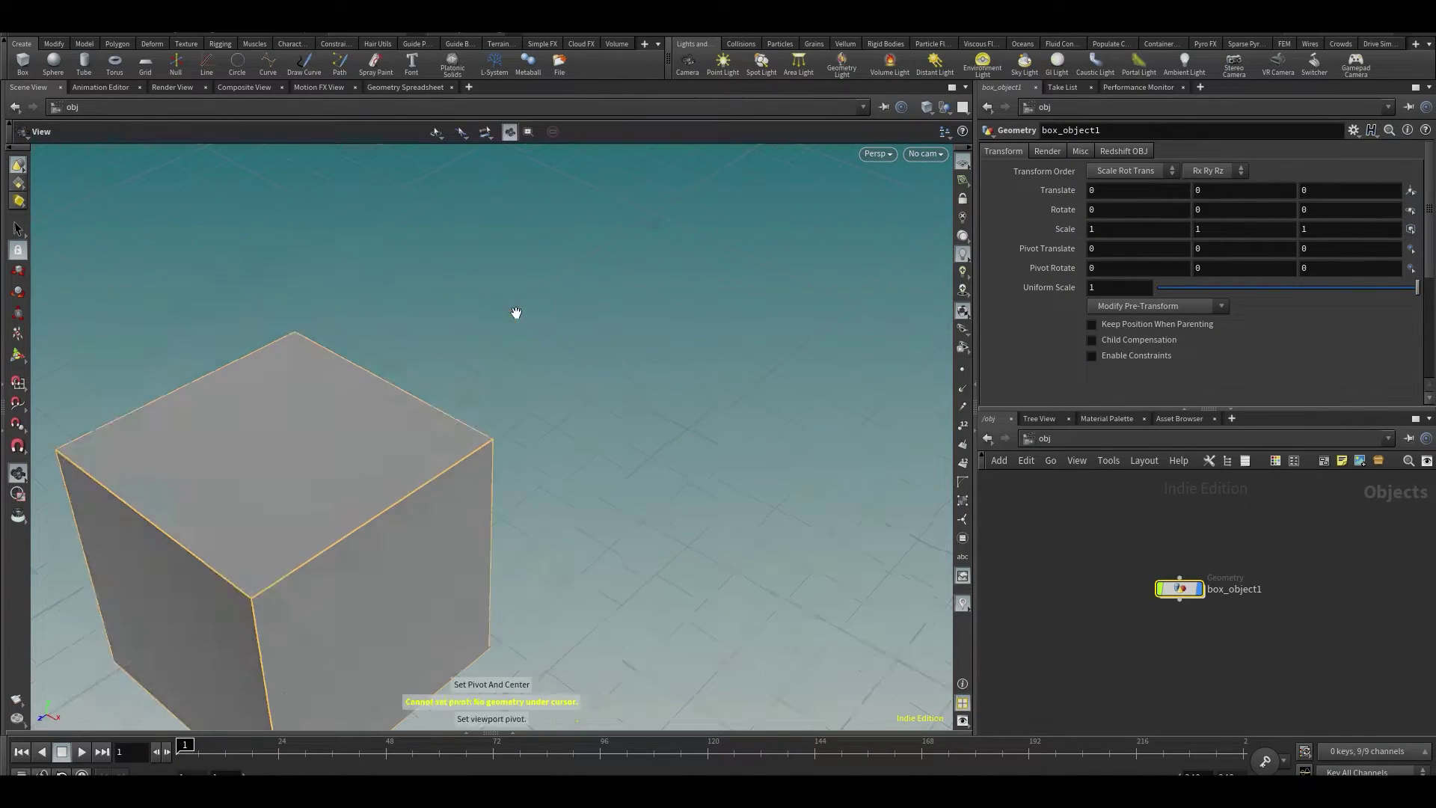
drag(499, 453, 329, 427)
key(Return)
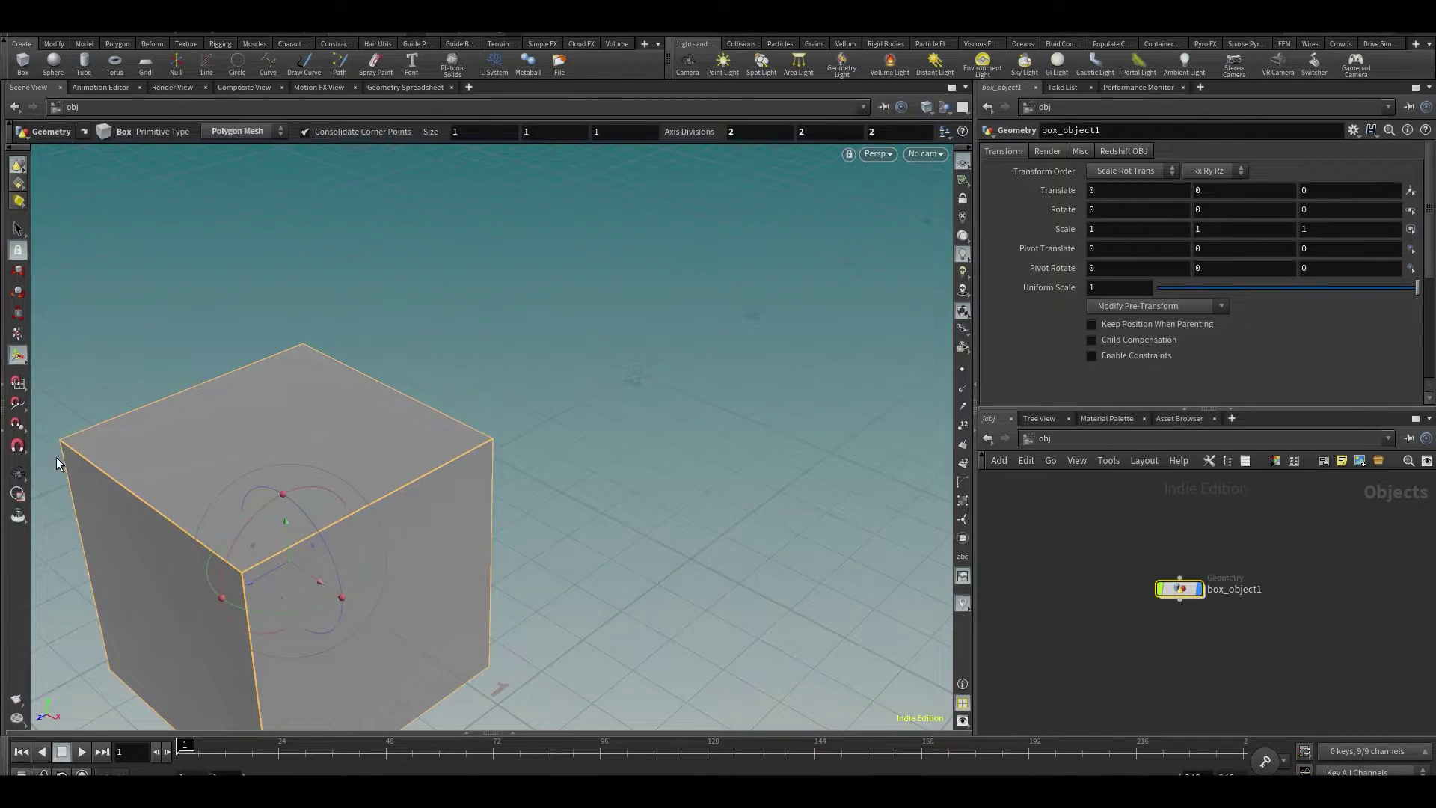
key(space+z)
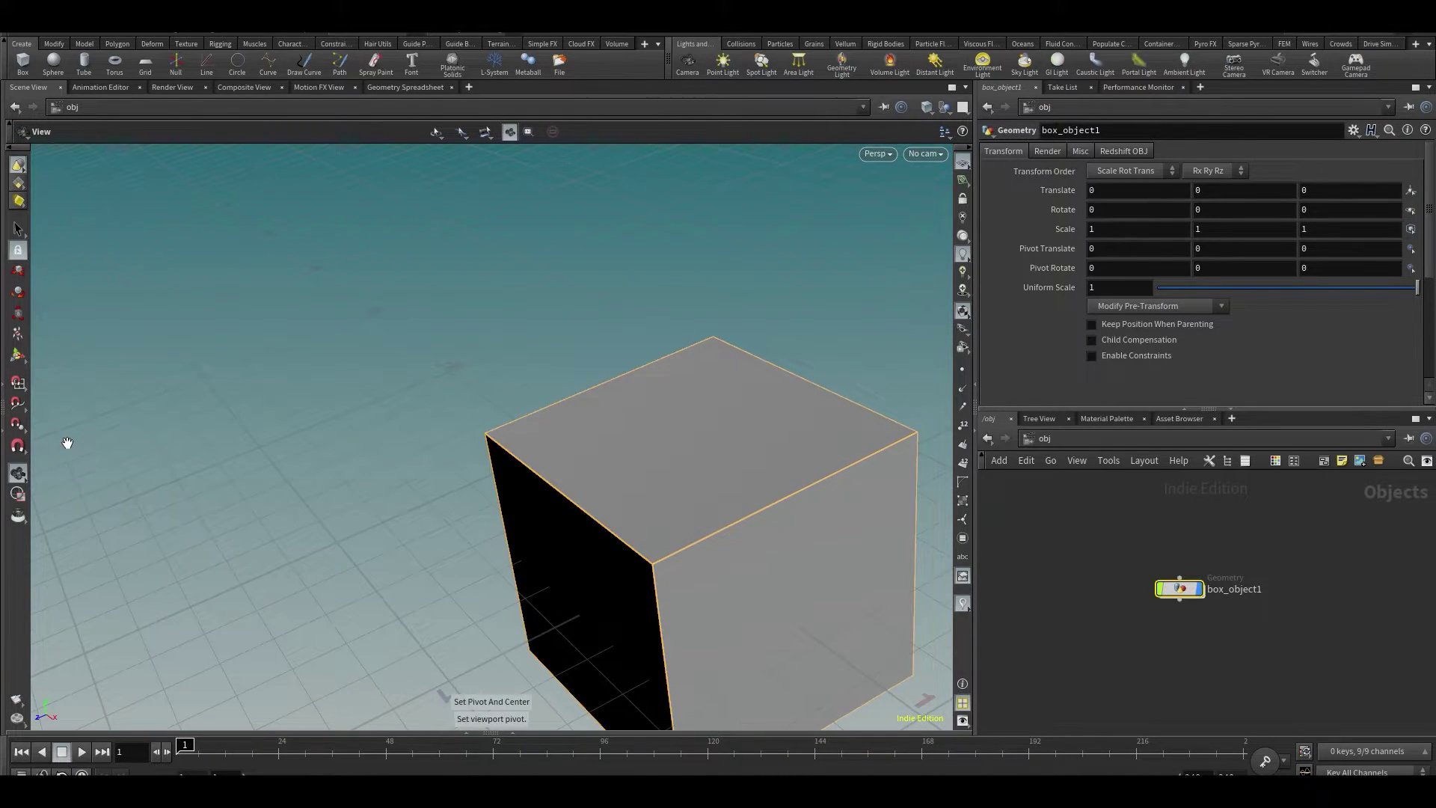
drag(410, 442, 320, 479)
- Centre the view back on the selected box and examine it from its front side
key(space+g)
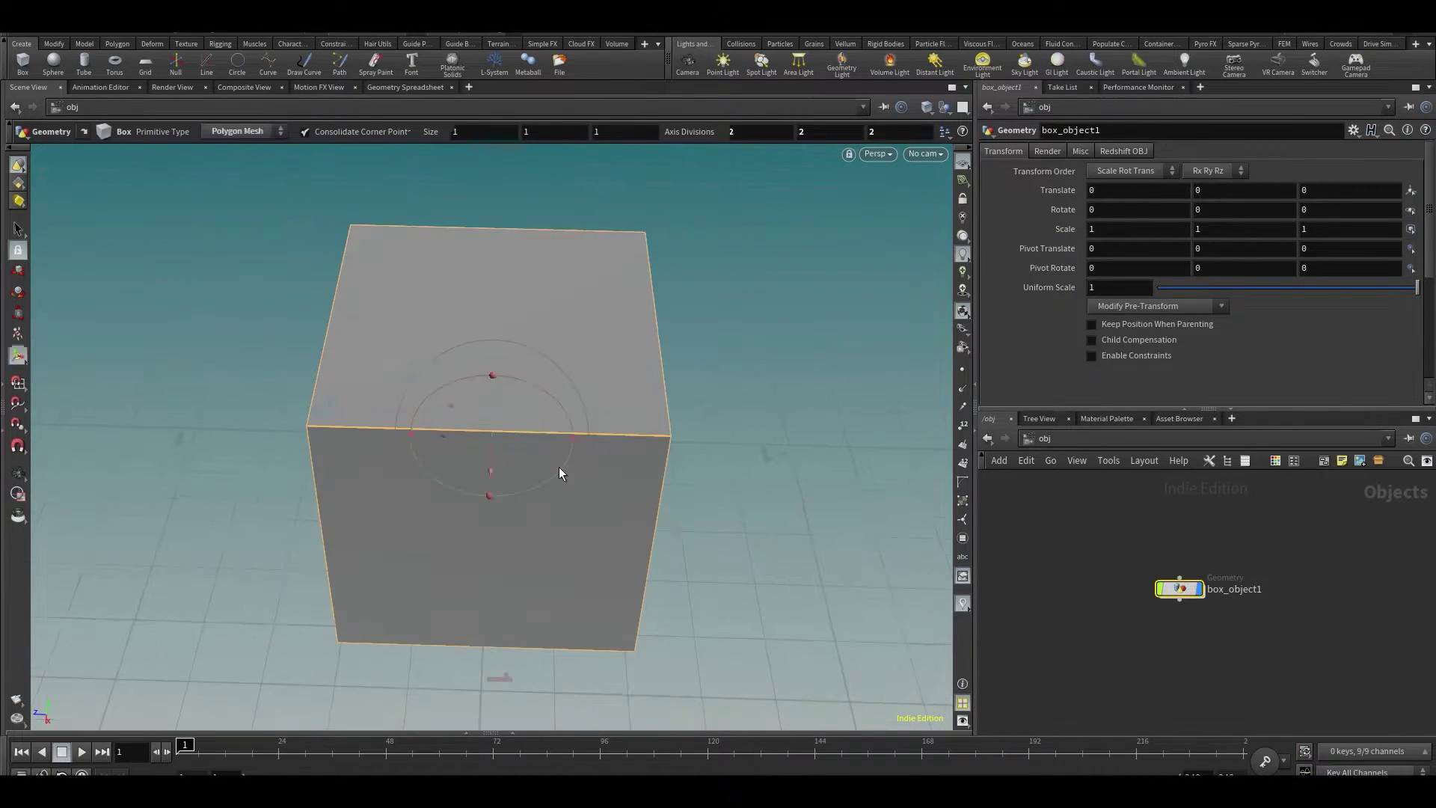
drag(564, 472, 519, 388)
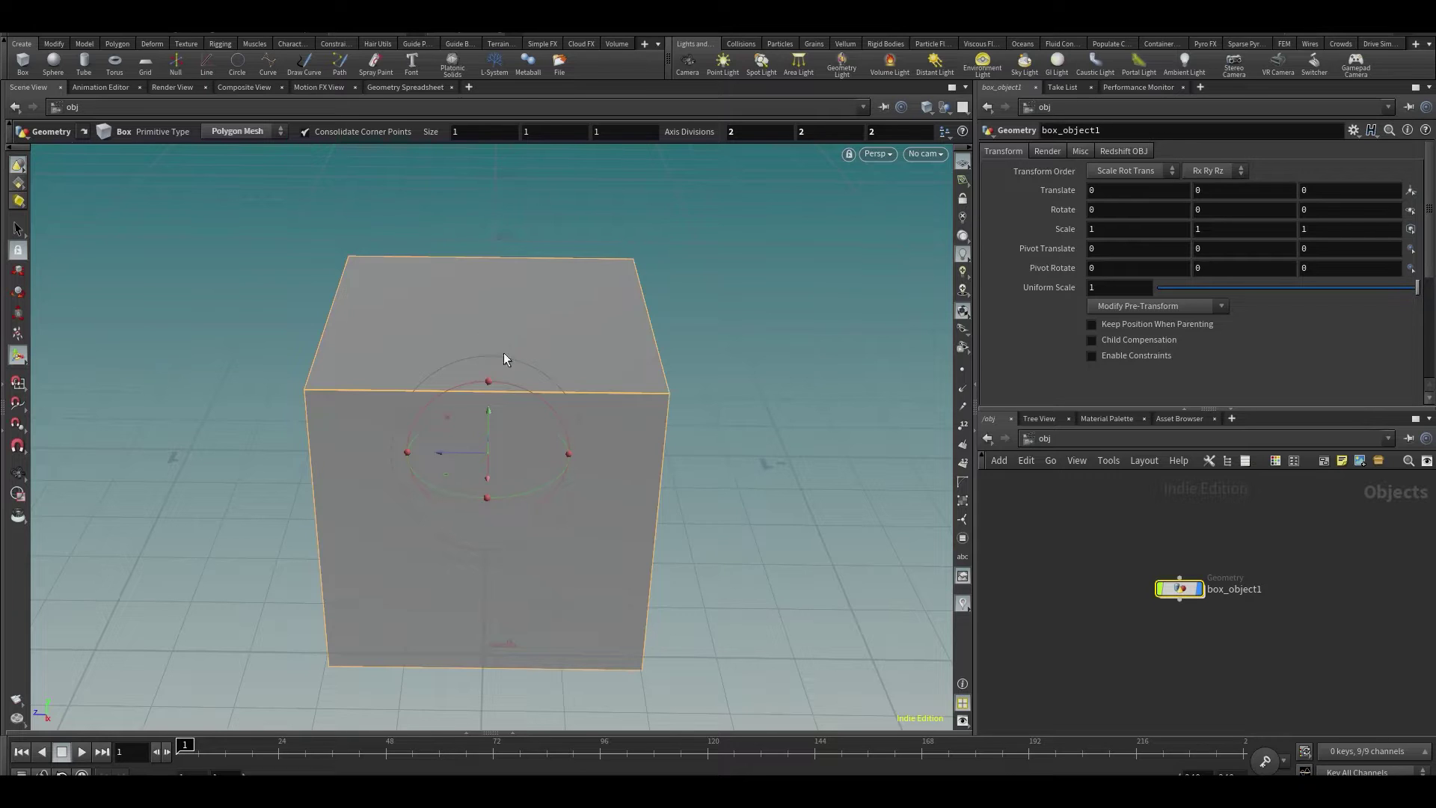
key(space)
right_drag(587, 413, 584, 398)
middle_drag(602, 430, 583, 429)
right_drag(583, 429, 561, 420)
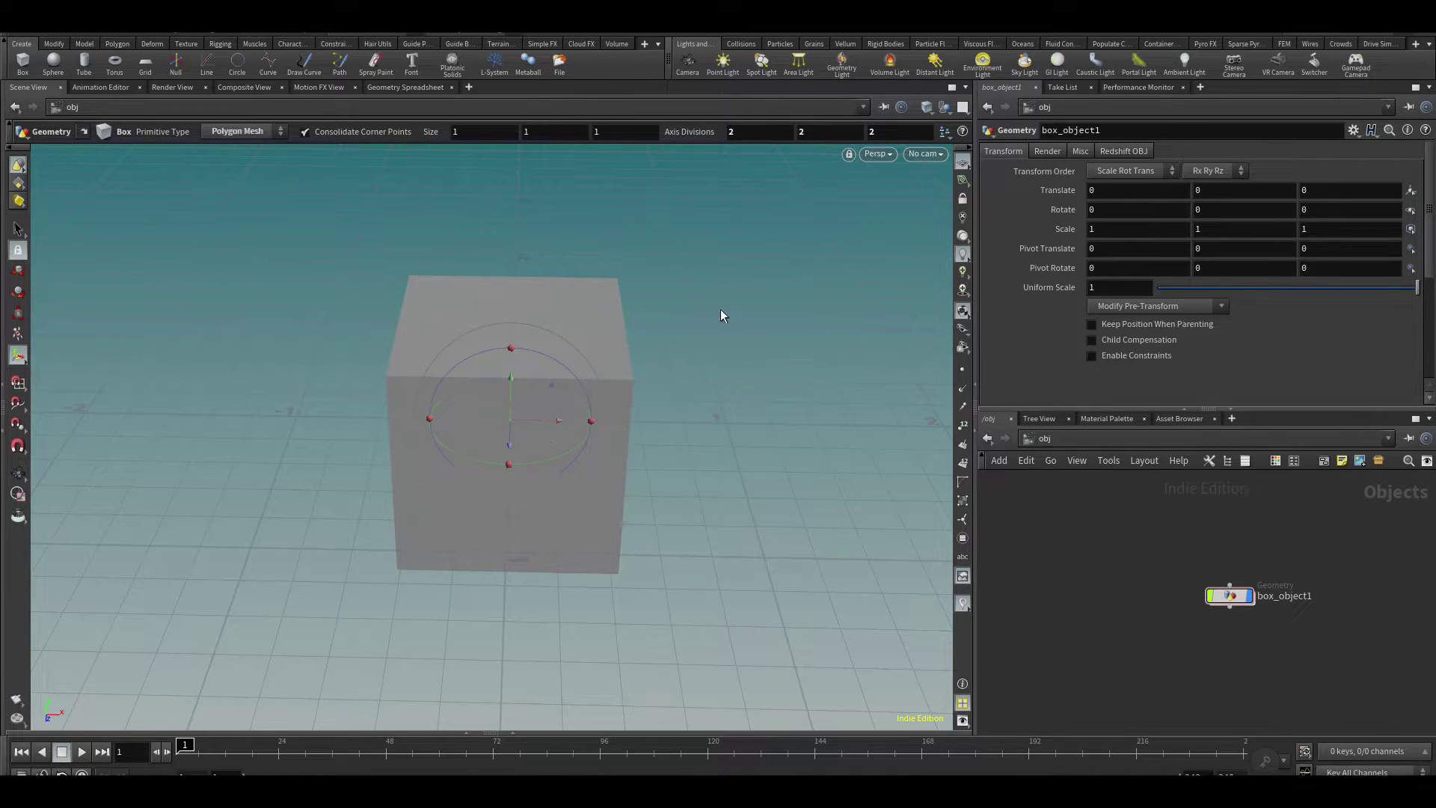
- Select the box with the Select tool and bring up its transform handles
key(s)
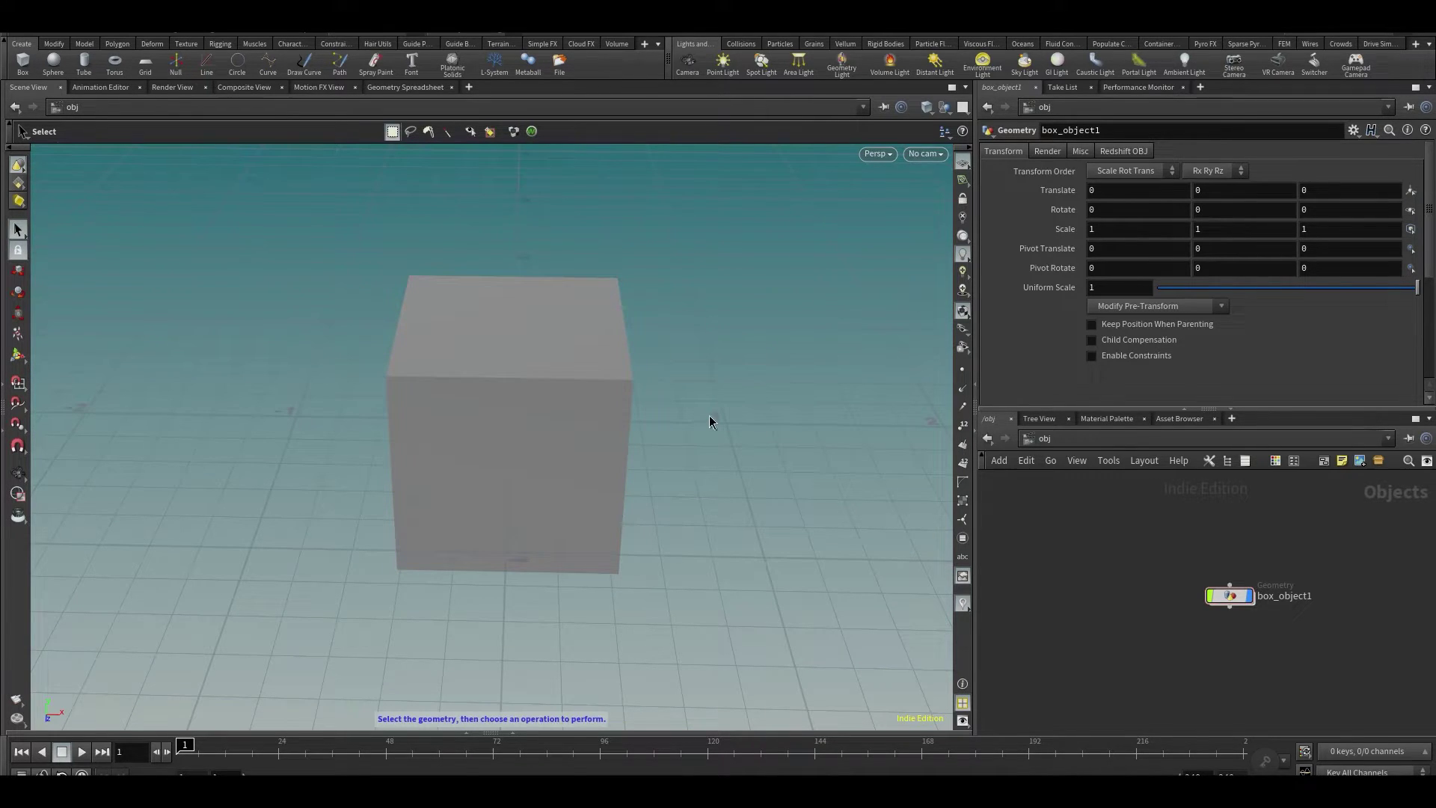
click(569, 321)
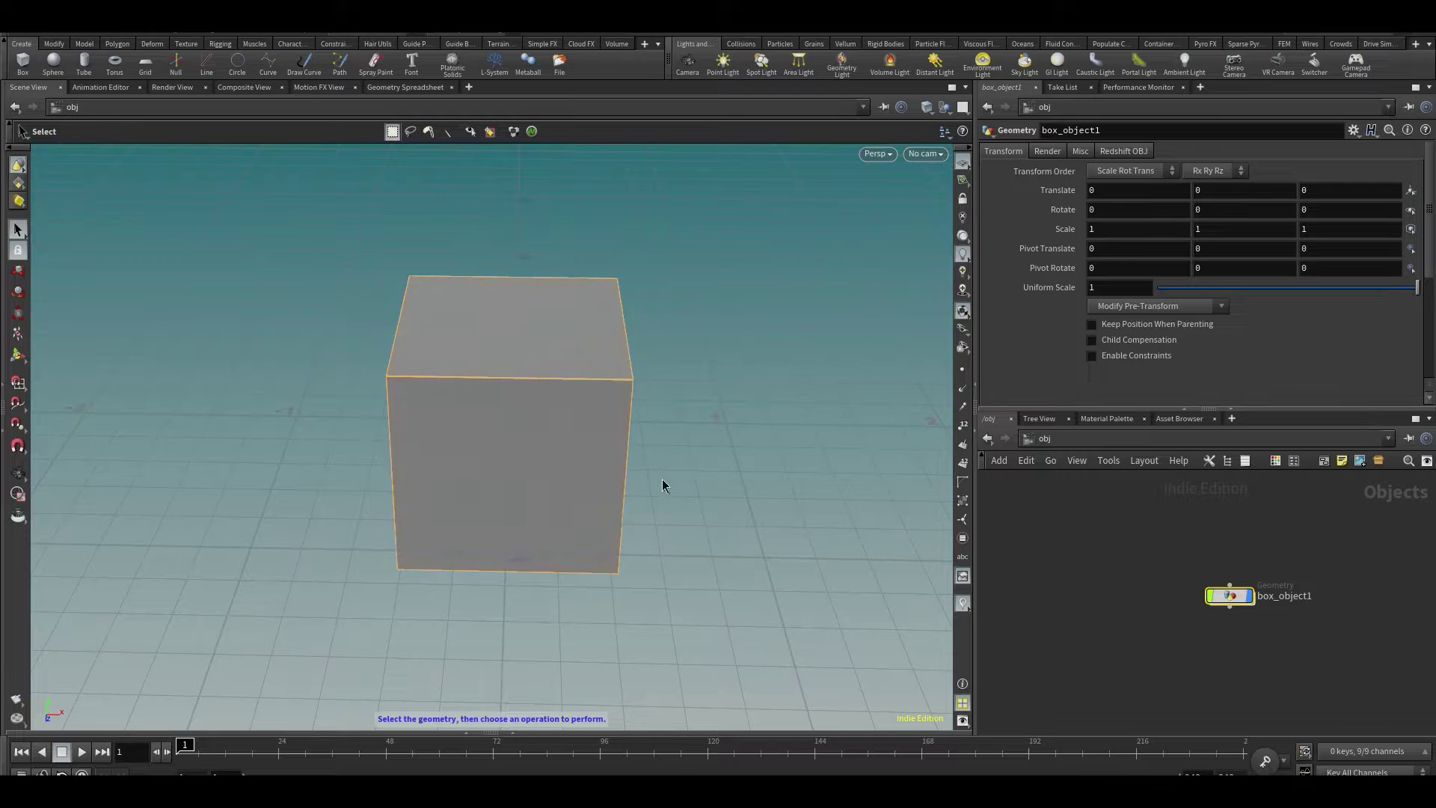
key(Return)
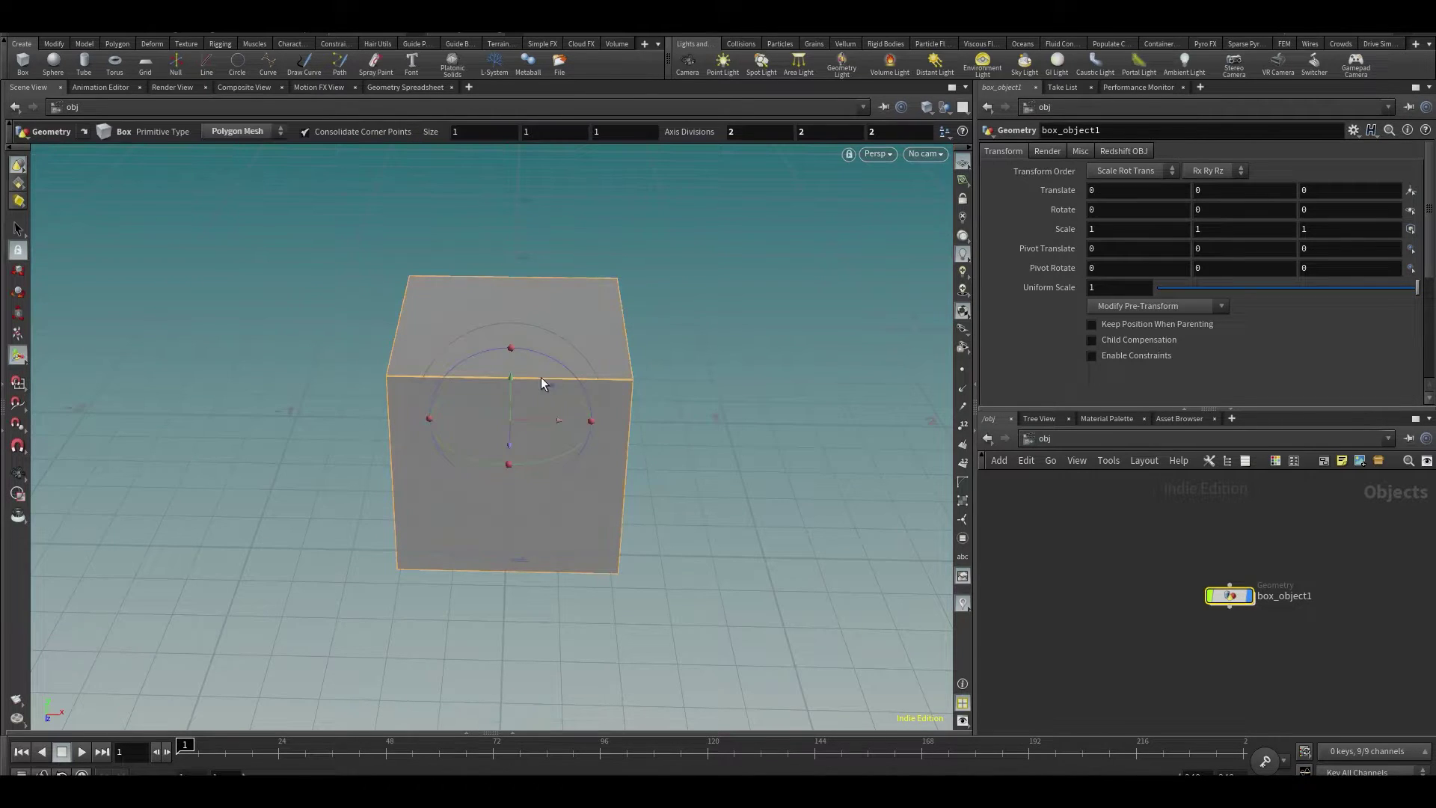
key(s)
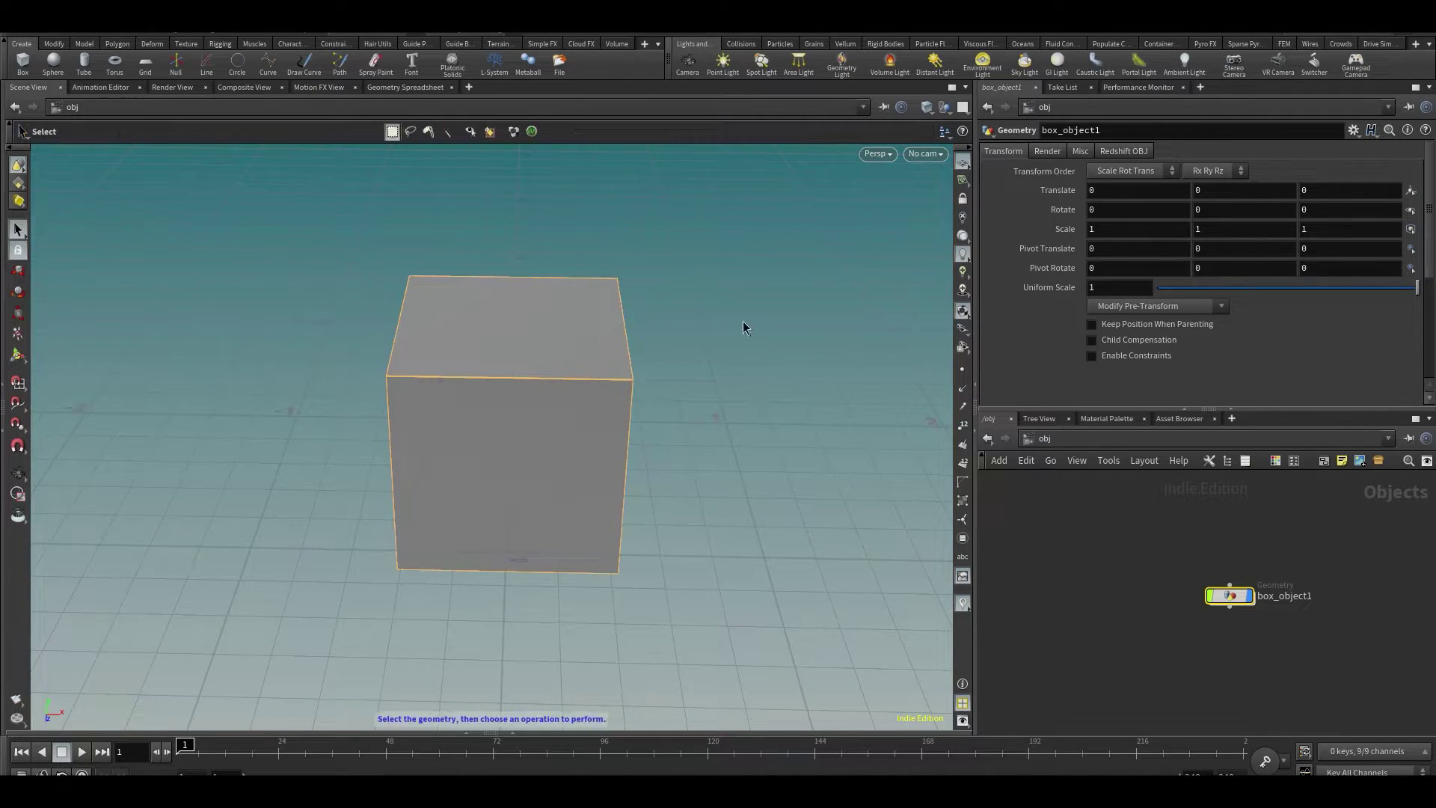
click(715, 318)
click(409, 418)
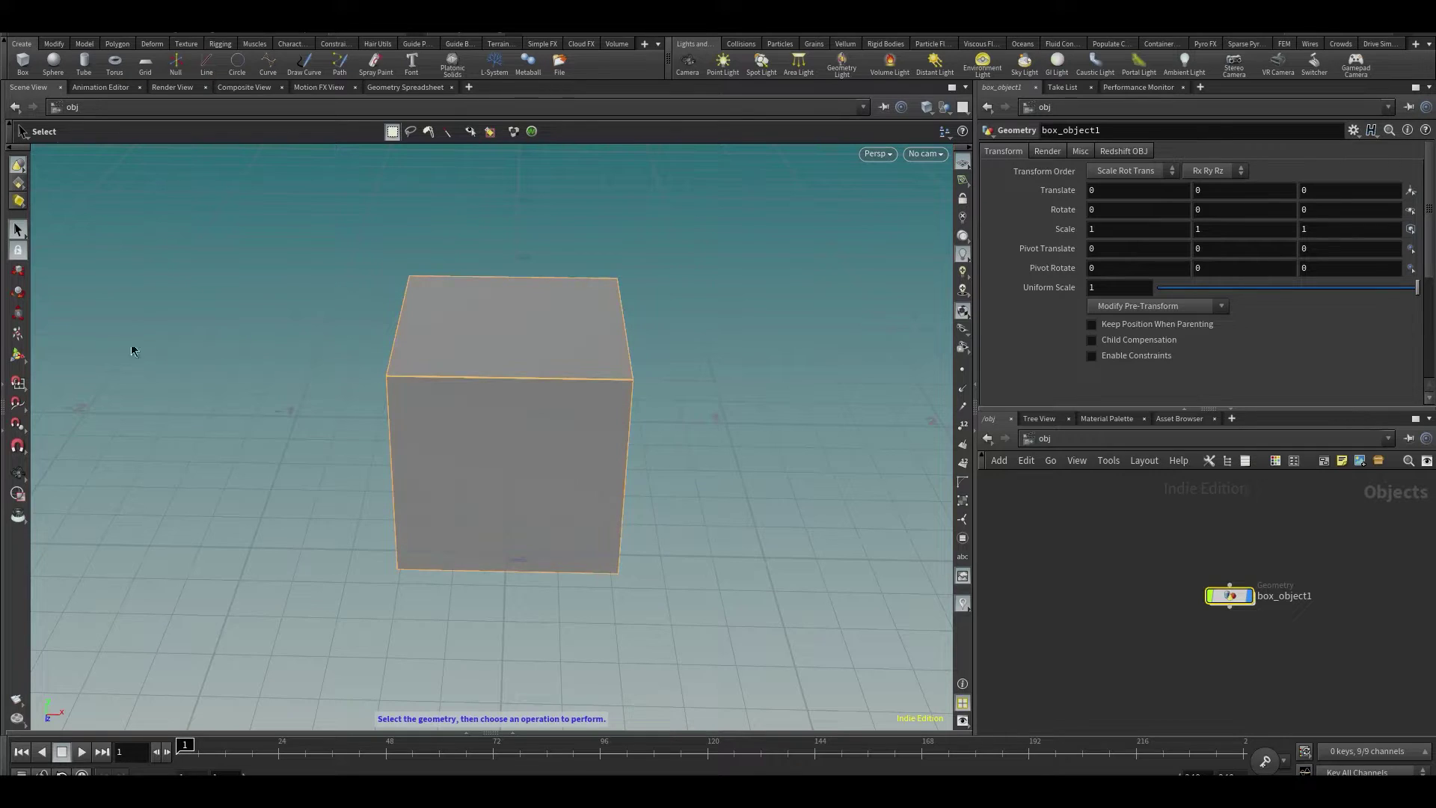
click(9, 364)
click(479, 381)
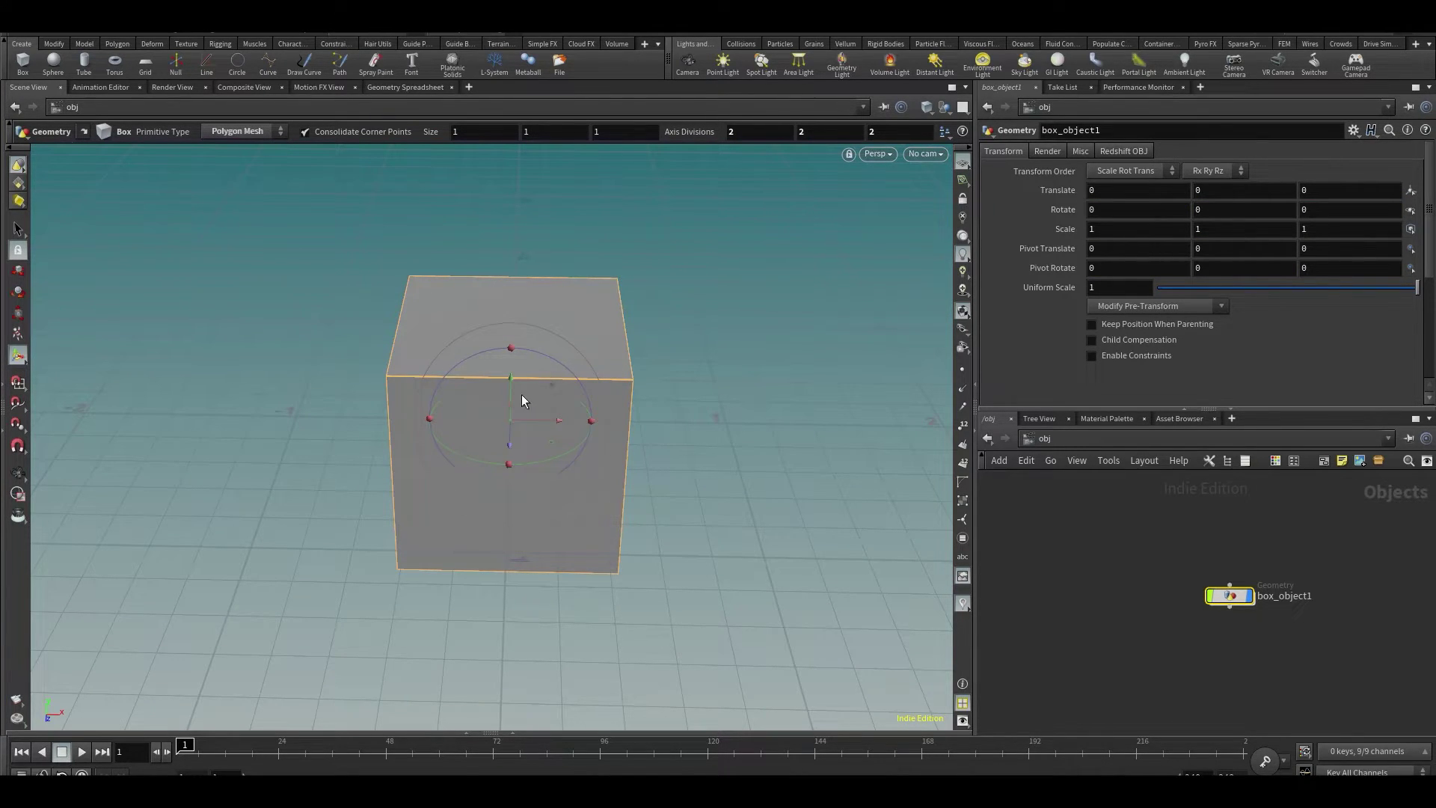
- Move the box freehand to about X -0.13 and Y 0.48, and try its Scale, Rotate and Move handles
drag(511, 389, 562, 293)
key(e)
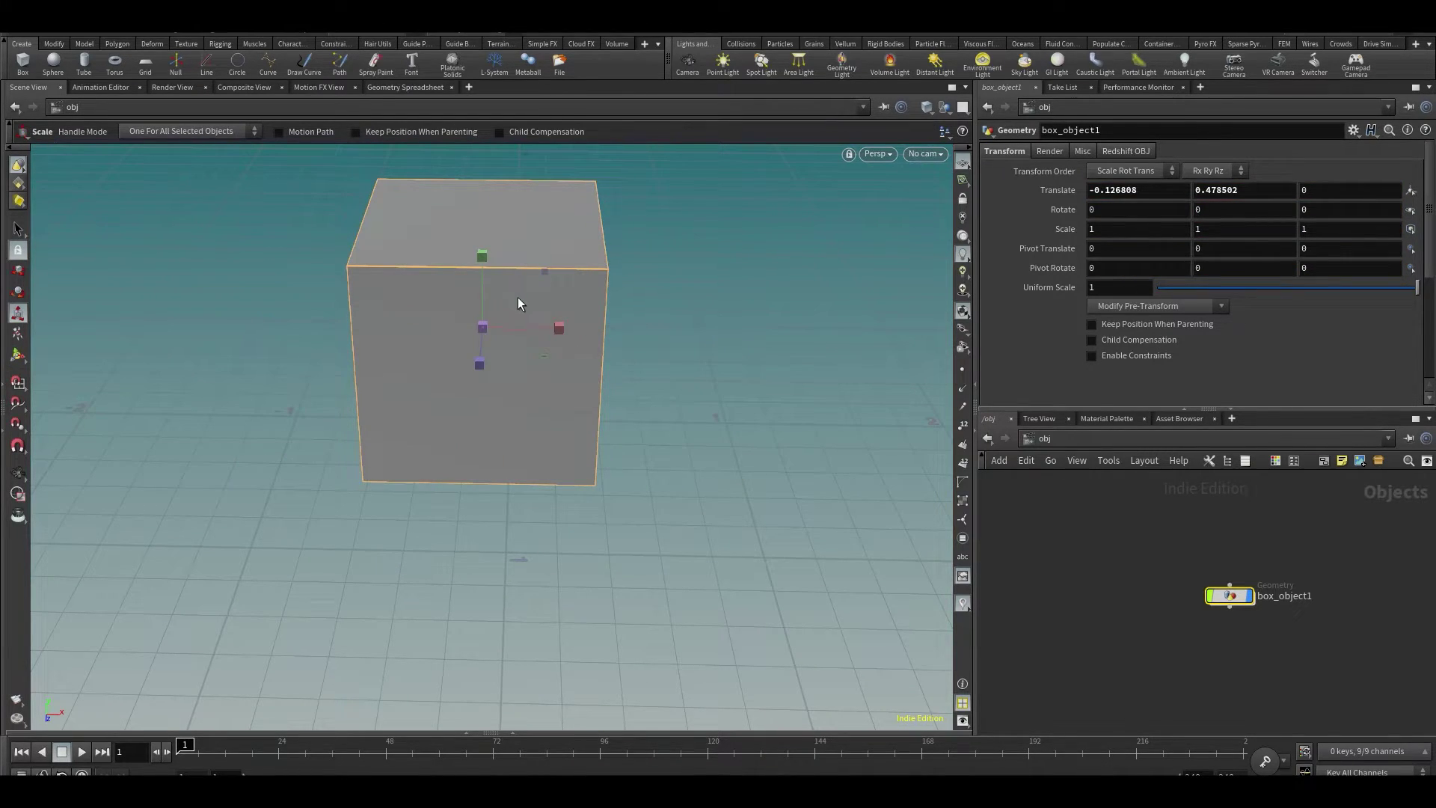
key(w)
key(w)
key(r)
key(t)
key(e)
key(r)
key(t)
key(r)
key(e)
- Transform the box freehand to a uniform scale of about 0.85, rotation about (29.6, -5.9, -12.4) and translation about (-0.32, 0.30, 0.12)
drag(491, 328, 464, 376)
key(r)
key(t)
key(e)
key(r)
key(t)
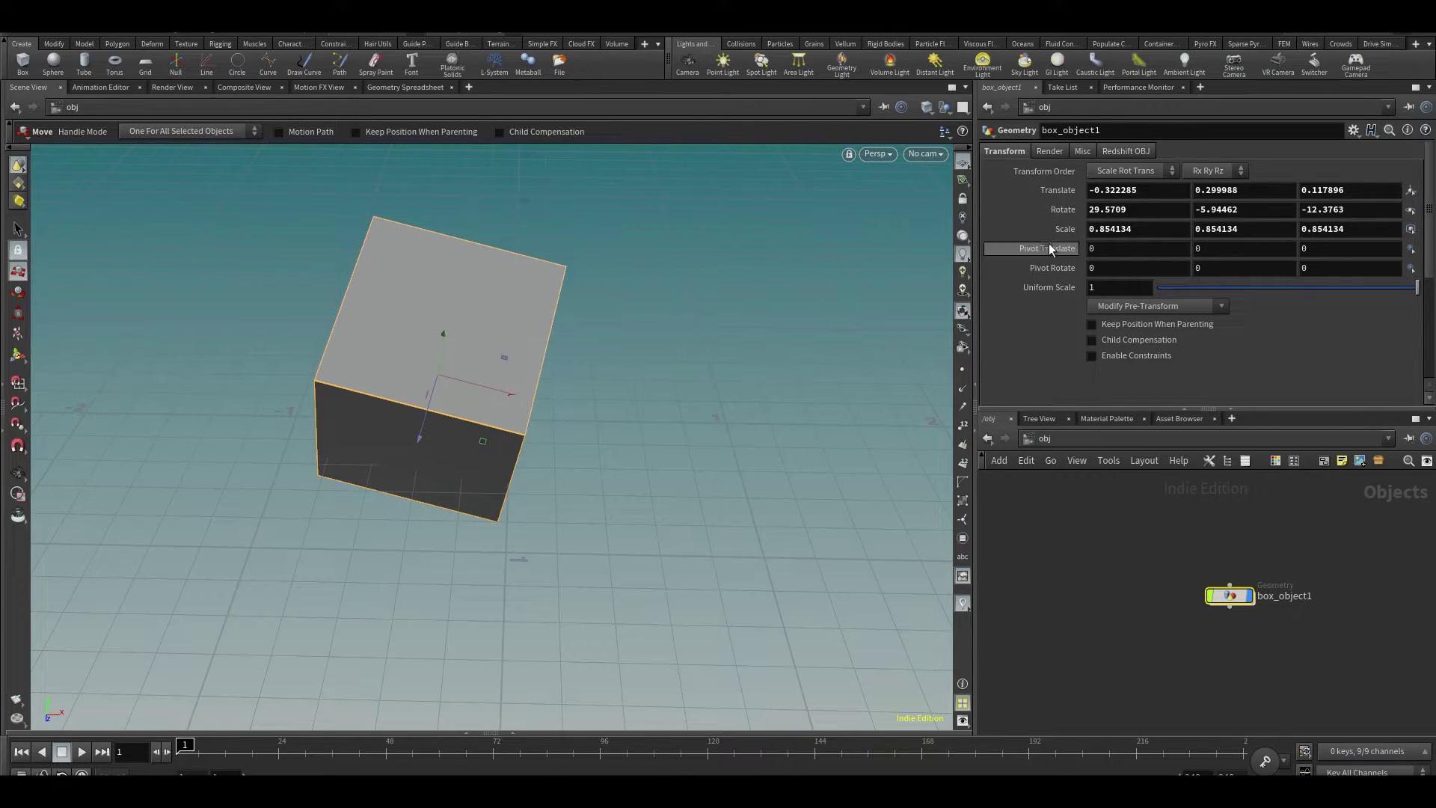
- Move the box freehand to about X -0.18, Y 0.27 and Z 0.13
click(1016, 89)
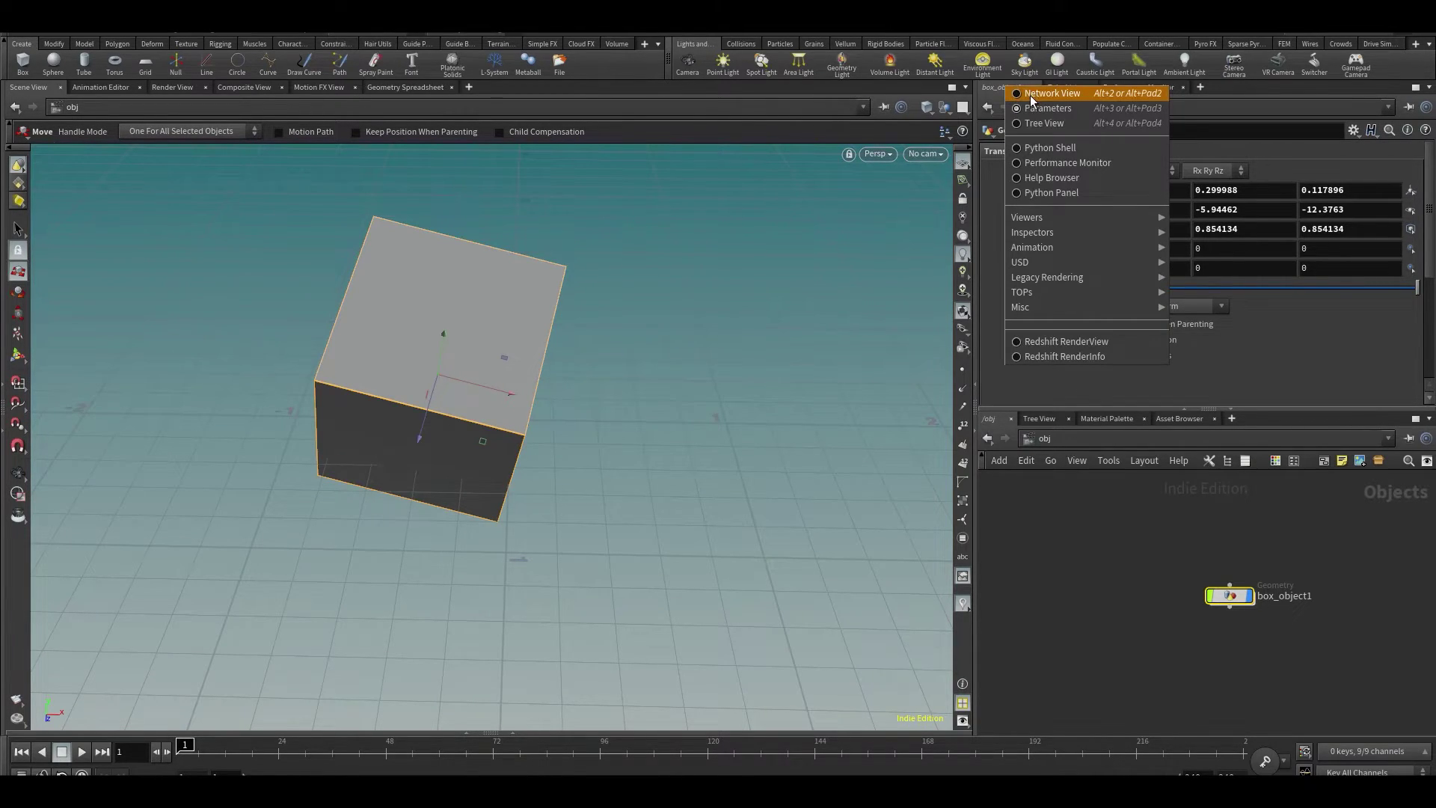
click(773, 369)
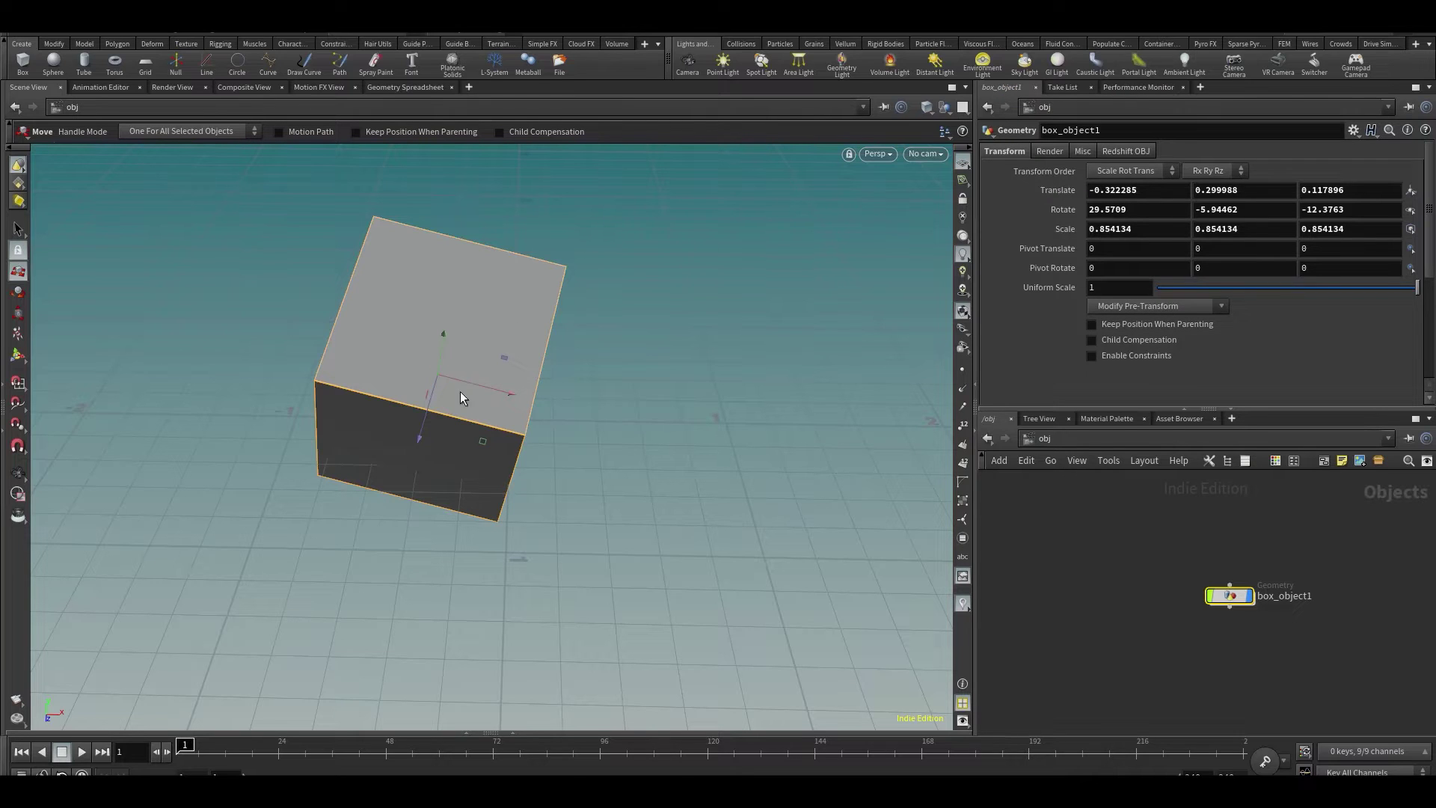
drag(468, 377, 509, 407)
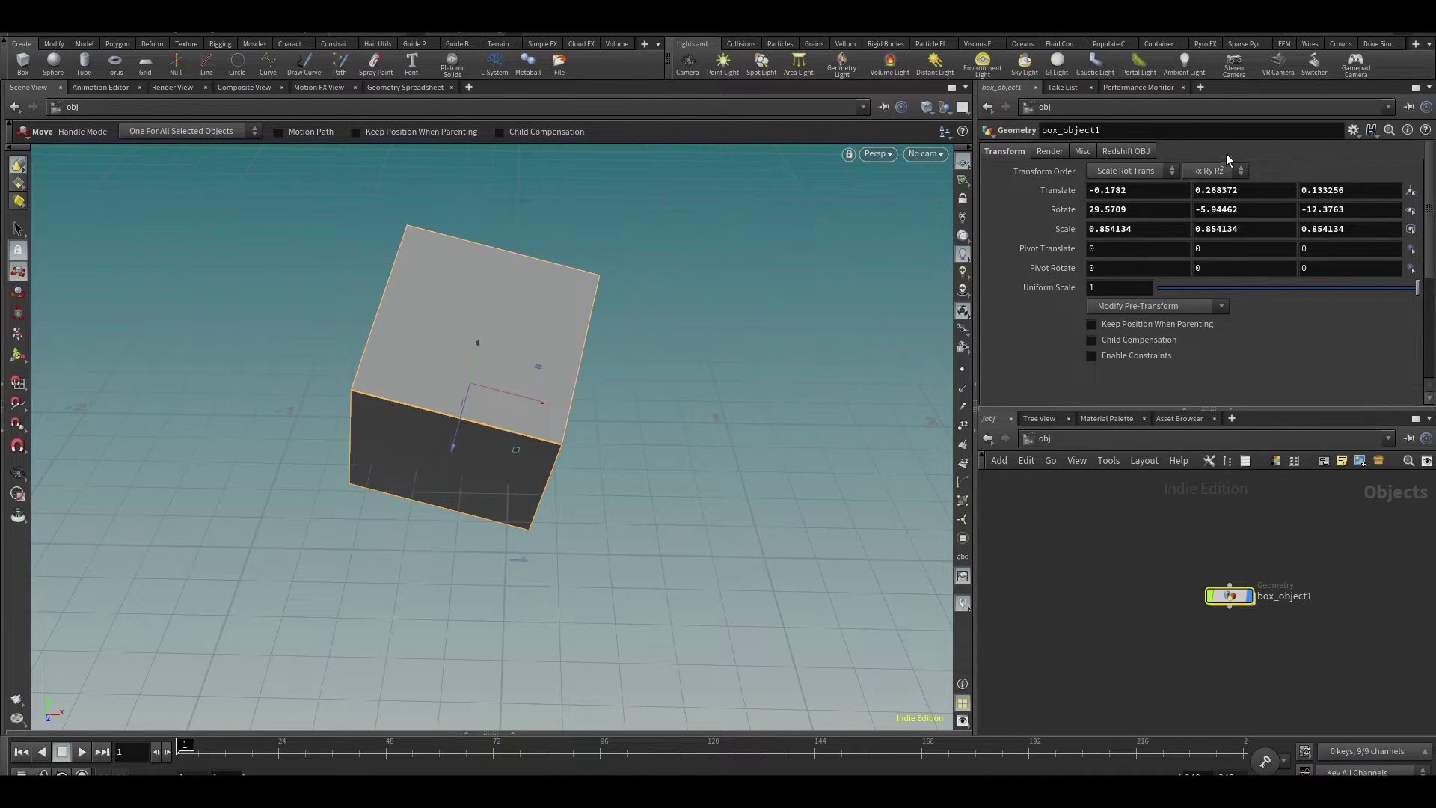
- Reset the box's Translate values to 0 on X, Y and Z
double_click(1137, 189)
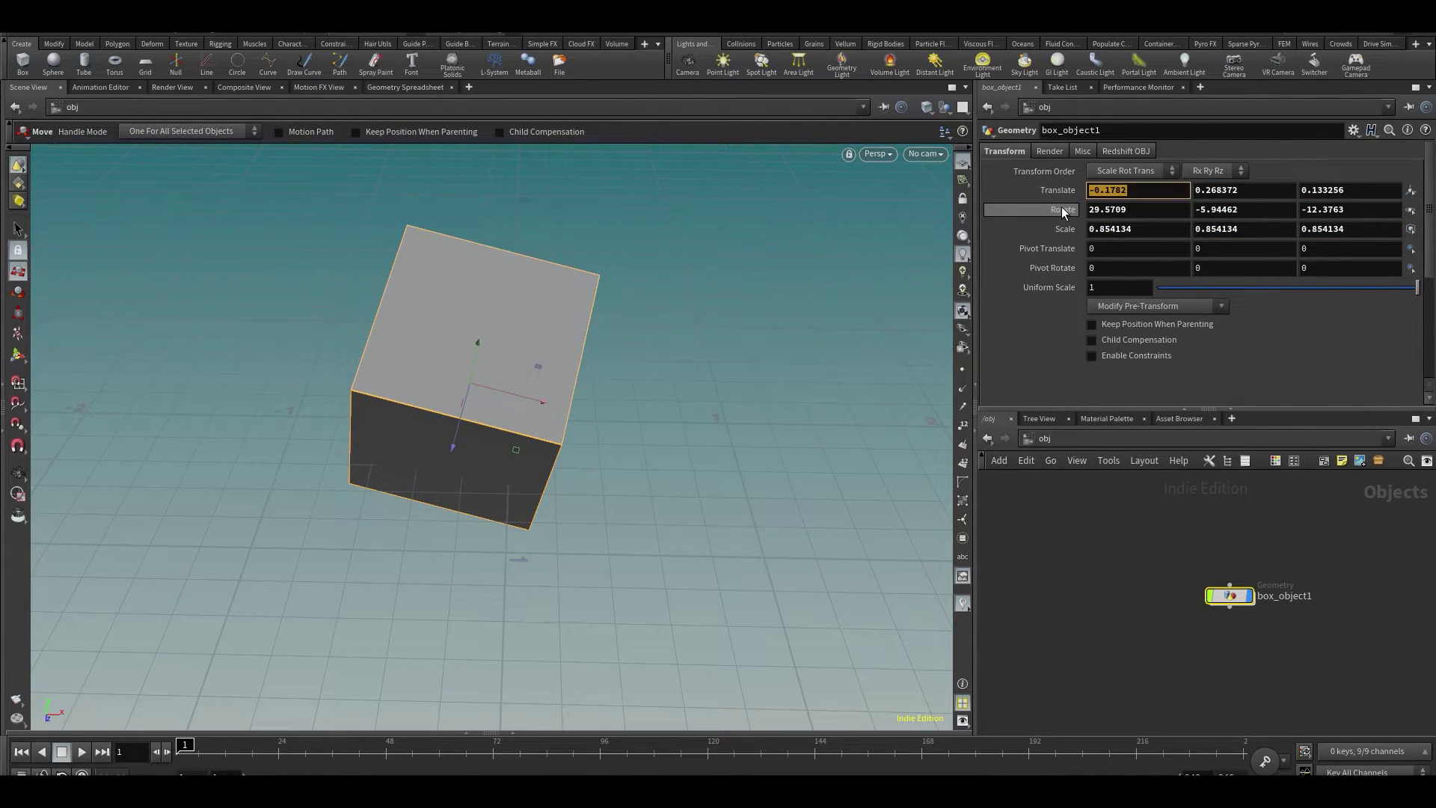
text(0)
key(Return)
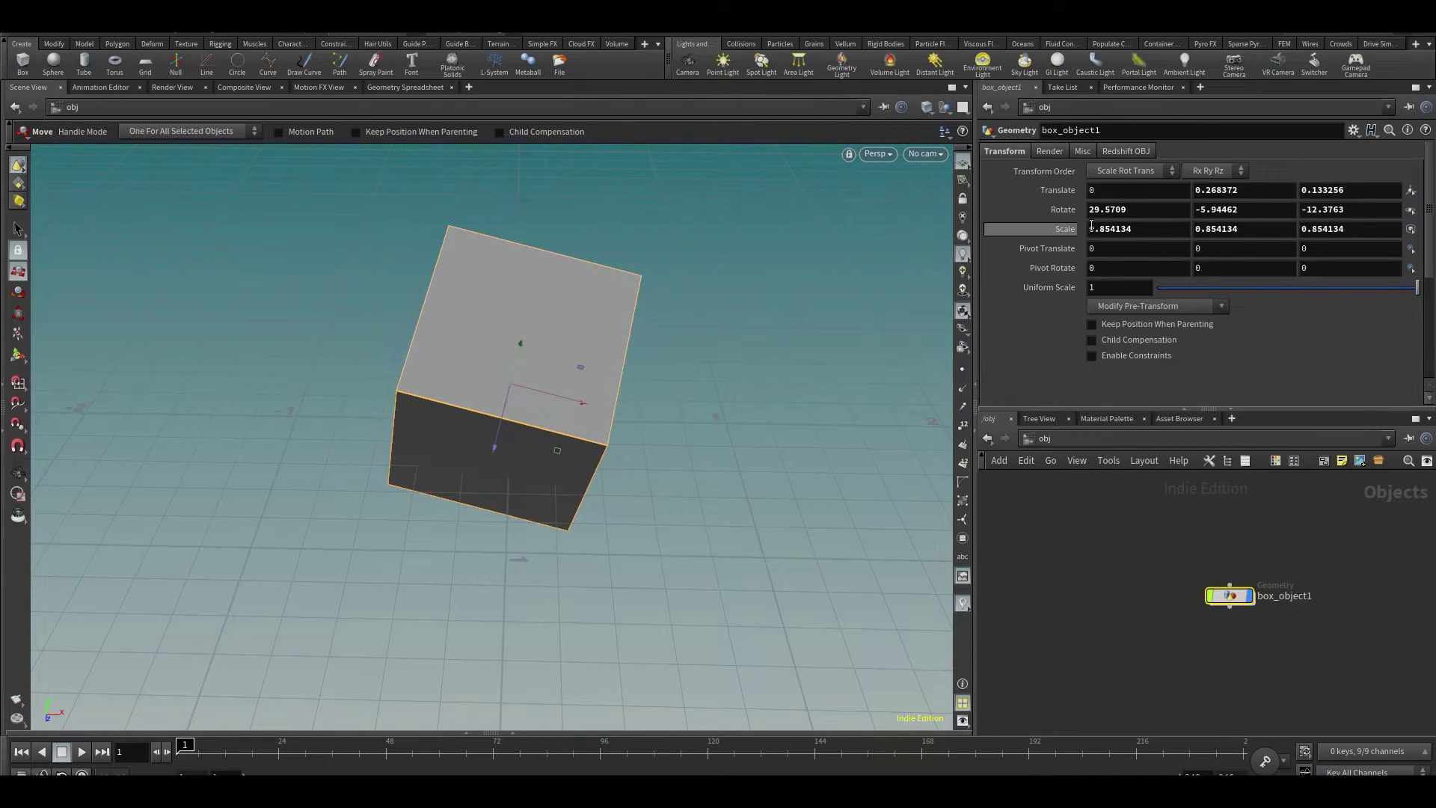
drag(1220, 193, 982, 181)
text(0)
key(Tab)
text(0)
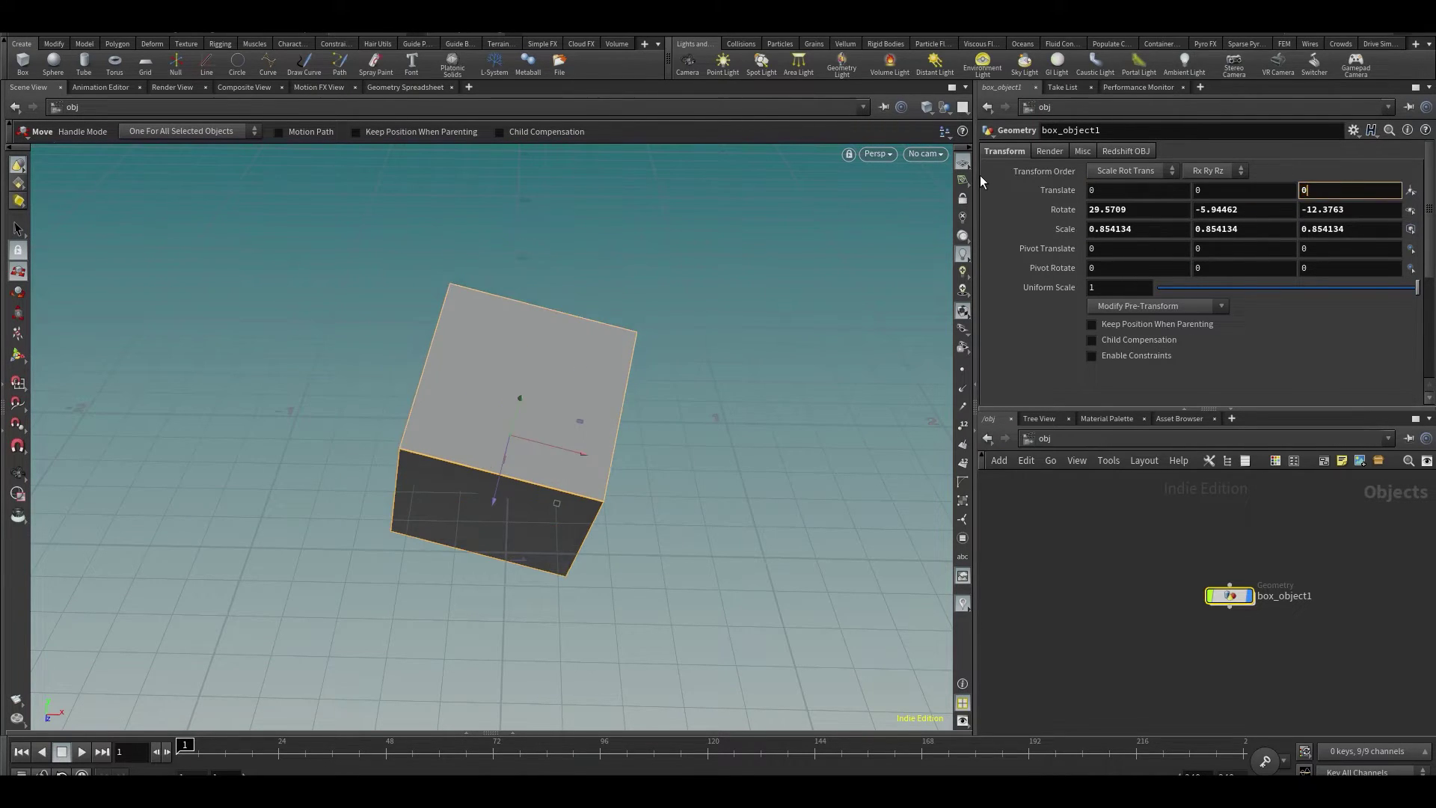
key(Return)
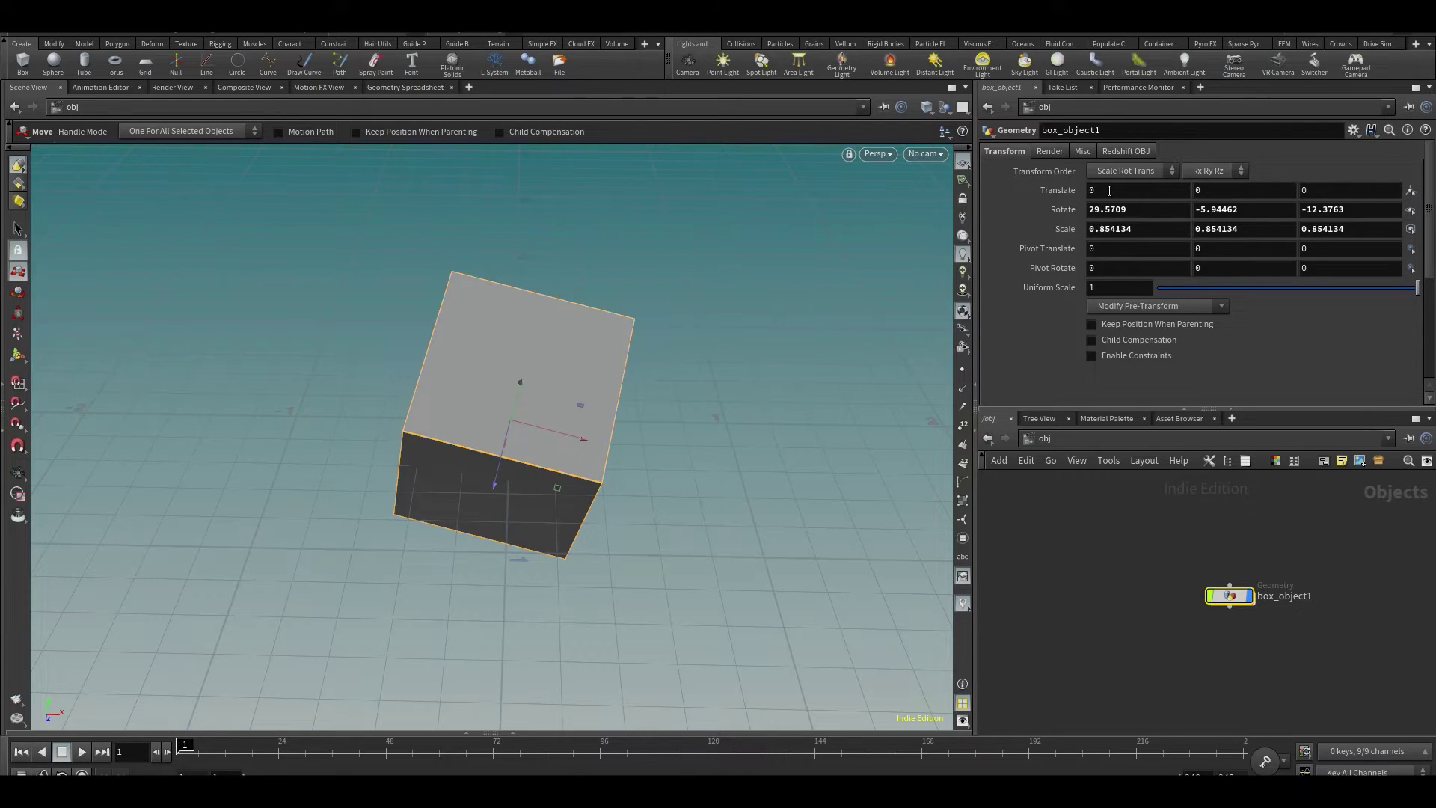
- Try adjusting the box's Translate and Rotate values interactively in its parameters, undoing the trial changes
middle_drag(1109, 191, 1122, 301)
mouse_move(1108, 203)
middle_down()
mouse_move(1107, 240)
mouse_move(1065, 230)
mouse_move(1098, 228)
middle_up()
middle_drag(1058, 193, 909, 263)
key(ctrl+z)
middle_drag(1066, 217, 3, 240)
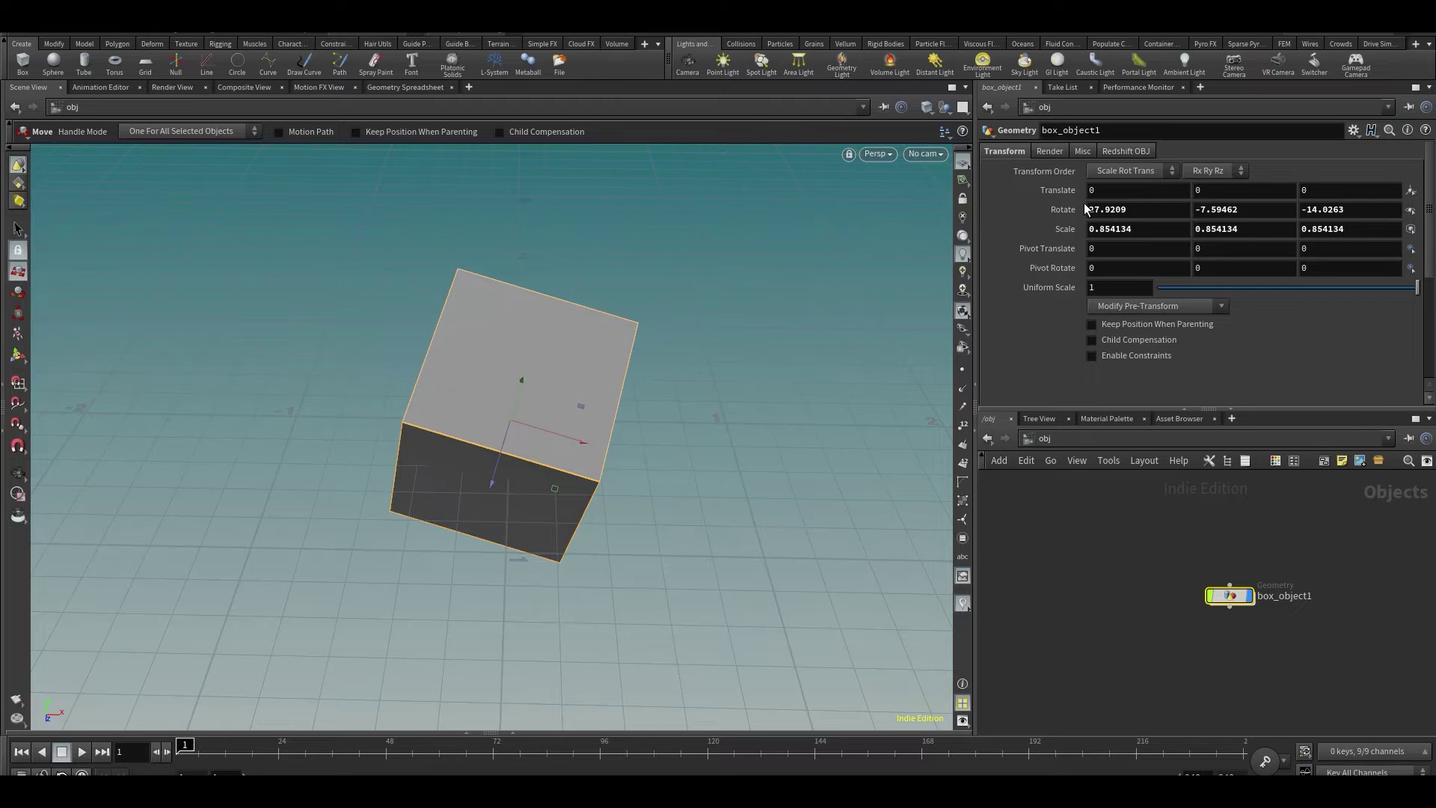
middle_drag(1086, 210, 574, 257)
key(ctrl+z)
mouse_move(647, 406)
alt+middle_down()
mouse_move(689, 397)
mouse_move(658, 395)
alt+middle_up()
- Reset the box's Rotate values to 0 on all three axes
click(1136, 206)
text(0)
key(Tab)
text(0)
key(Tab)
text(0)
- Set the box's Scale values to 0 on all three axes
key(Tab)
text(0)
key(Tab)
text(0)
key(Tab)
text(0)
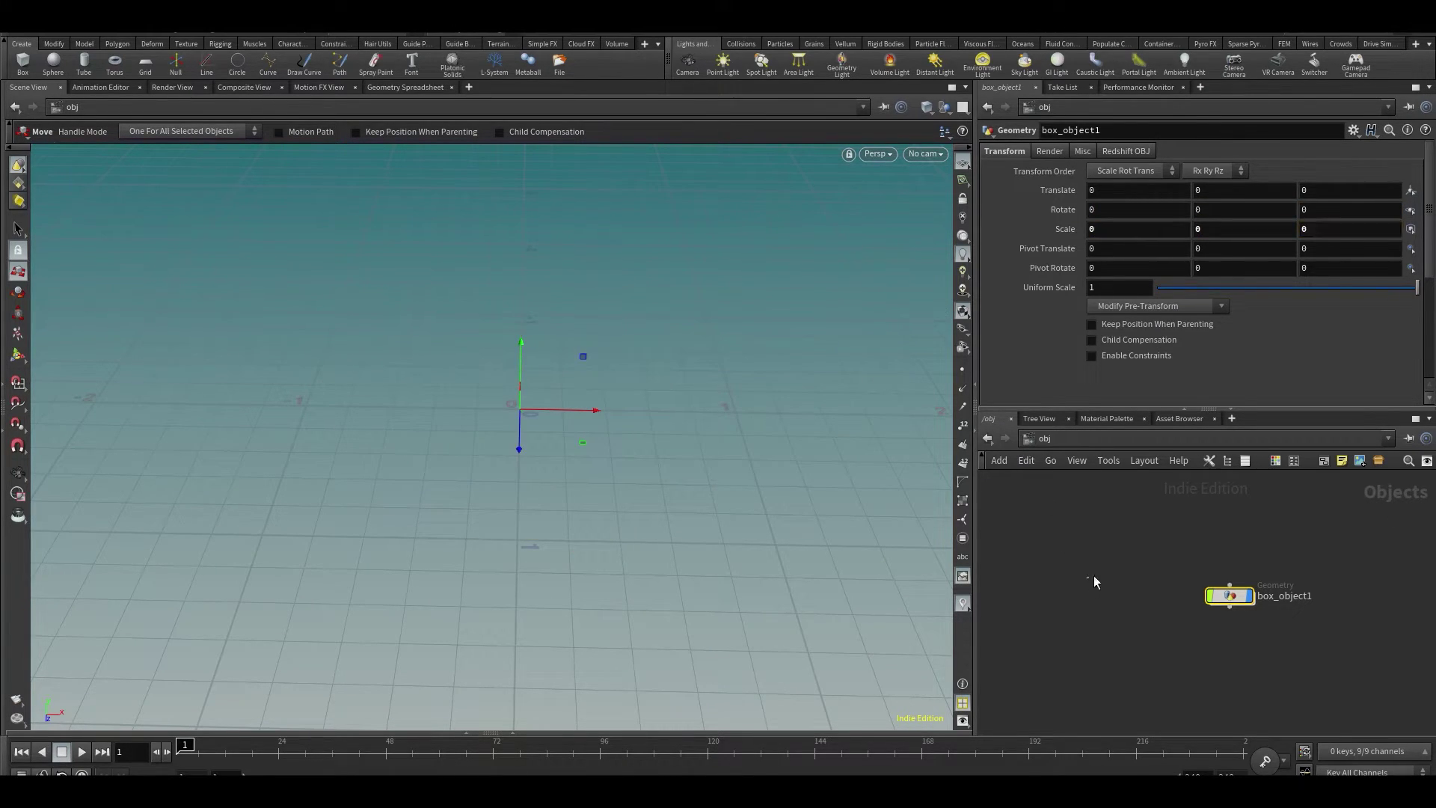
click(1098, 510)
- Set the box's Scale values to 1 on all three axes
drag(1141, 228, 929, 232)
text(1)
key(Tab)
text(1)
key(Tab)
text(1)
key(Tab)
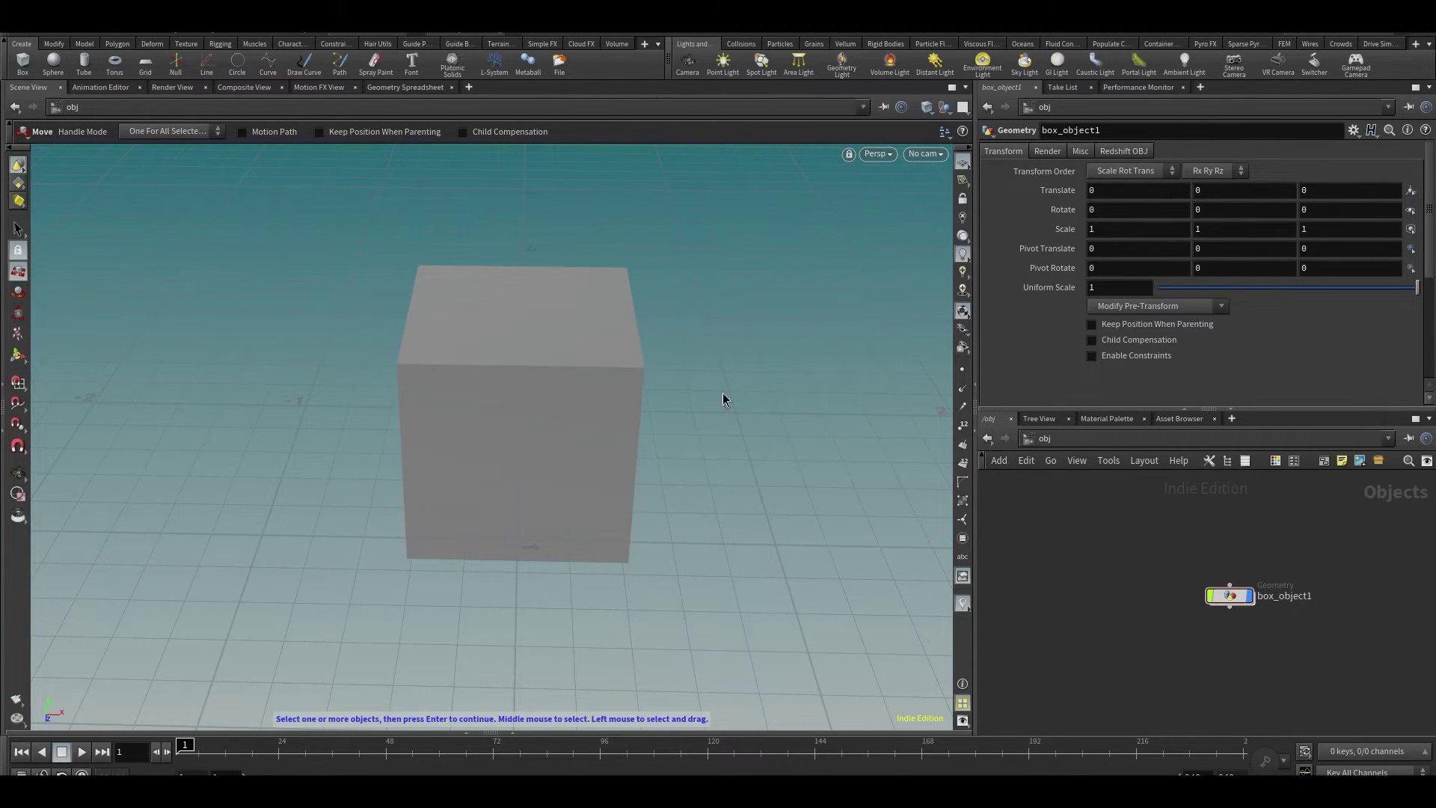
- Transform the box freehand to a translation of about (-1.11, 0.38, -0.20) and a rotation of about (10.5, -4.1, -0.8), and deselect it
mouse_move(555, 407)
alt+mouse_down()
mouse_move(493, 407)
mouse_move(558, 413)
alt+mouse_up()
key(t)
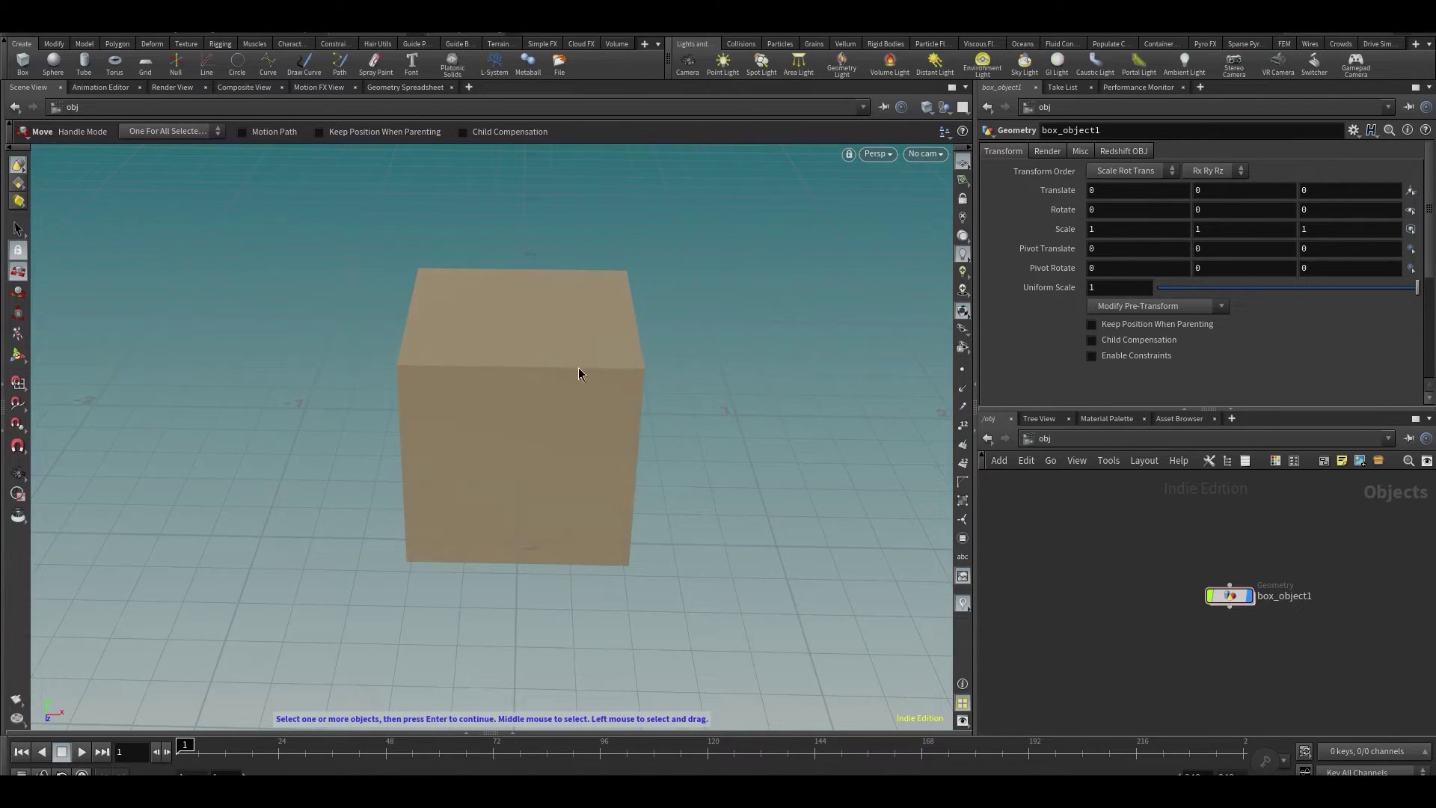
click(580, 384)
drag(537, 405, 282, 303)
key(r)
click(1086, 578)
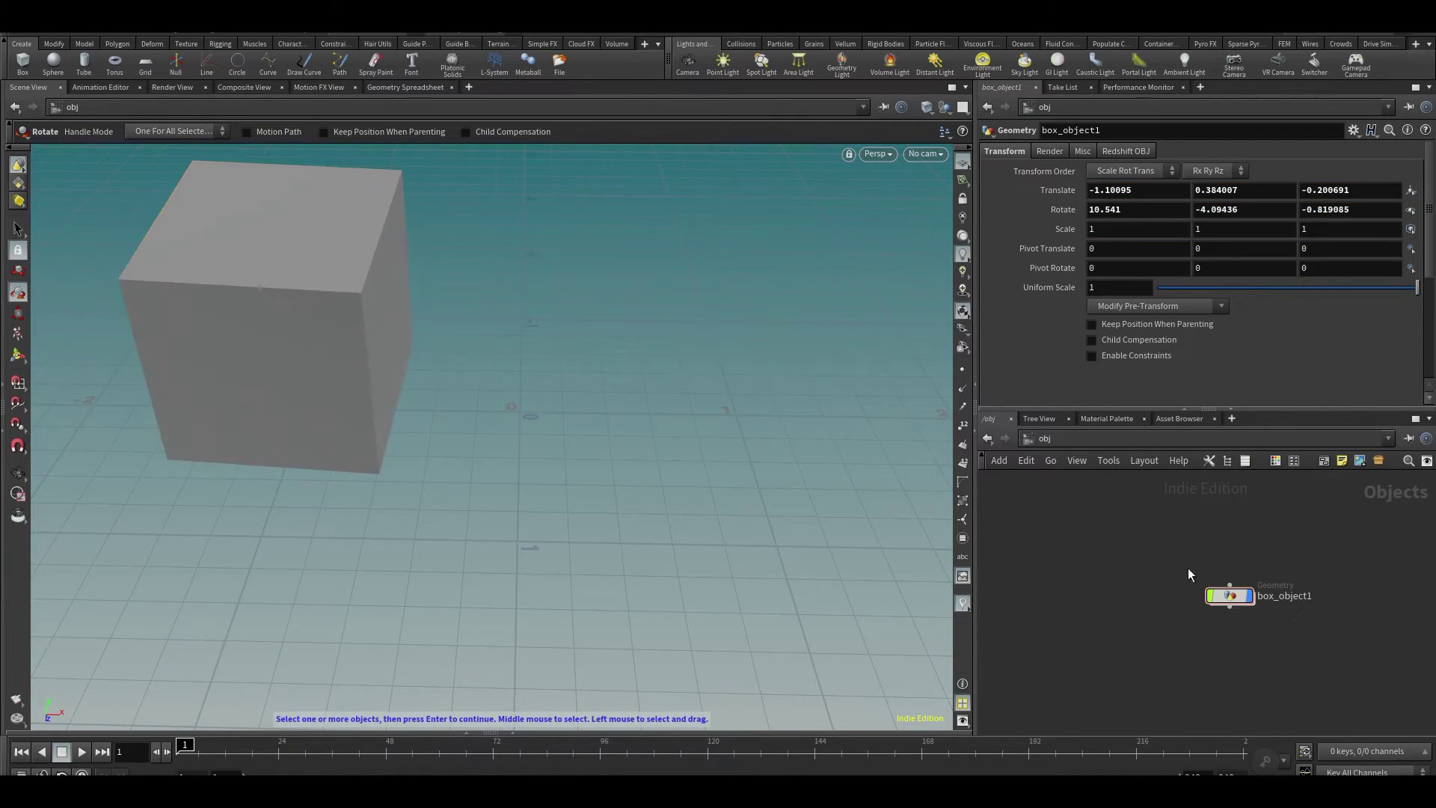
key(s)
key(r)
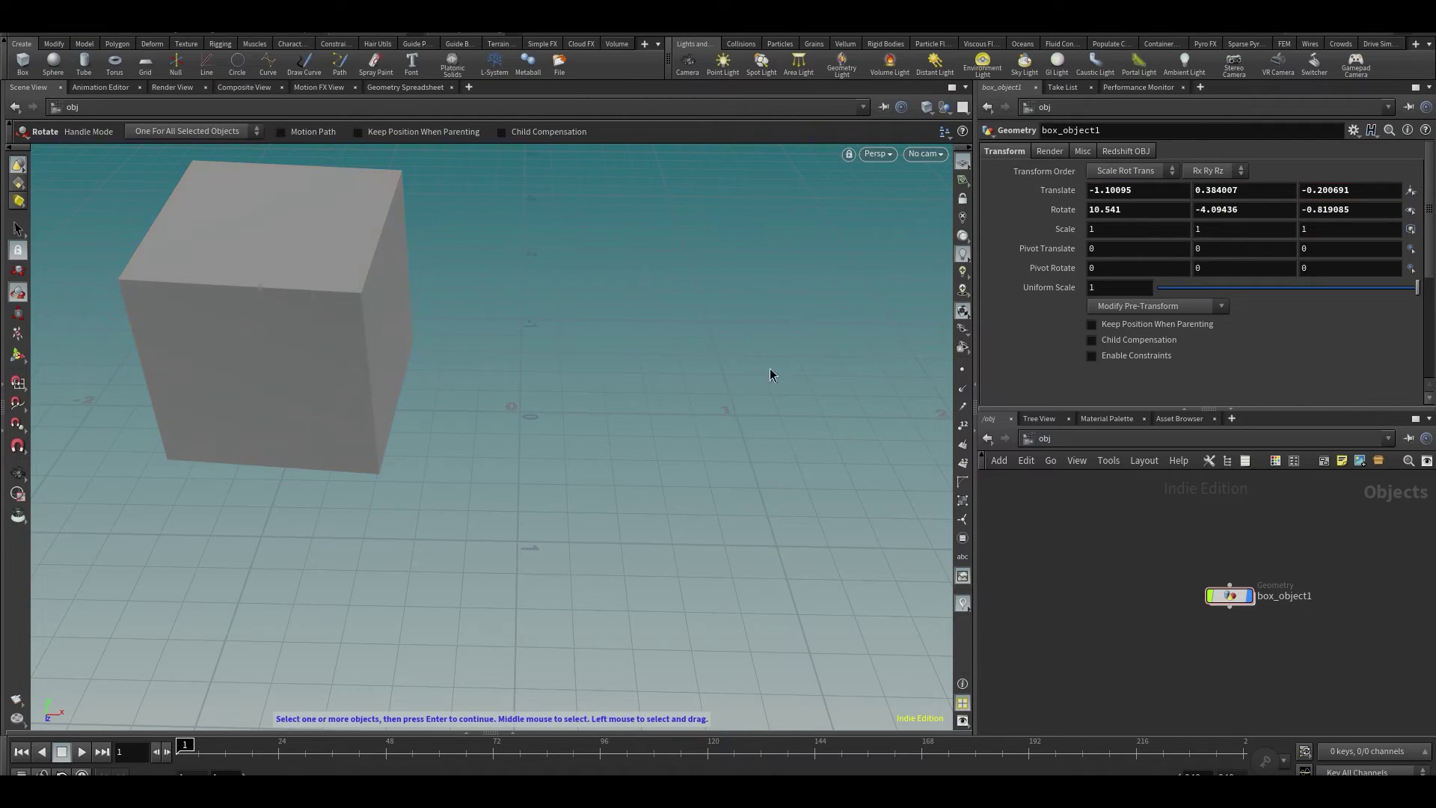
- Add a torus, move it freehand to about X 0.51 and Y 0.61, and rotate it about -39.7 degrees around Z
drag(1114, 511, 1137, 558)
click(1197, 648)
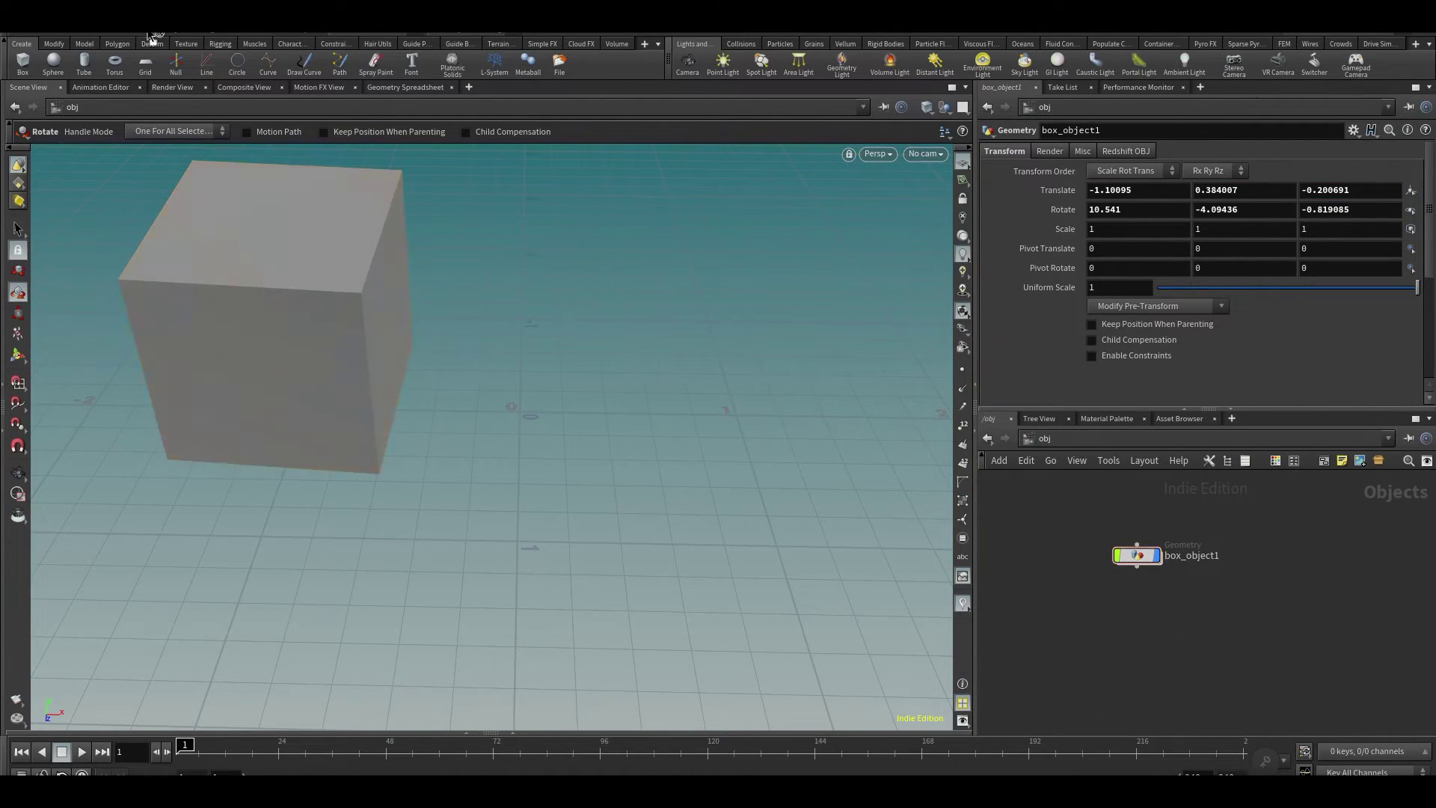
ctrl+click(114, 63)
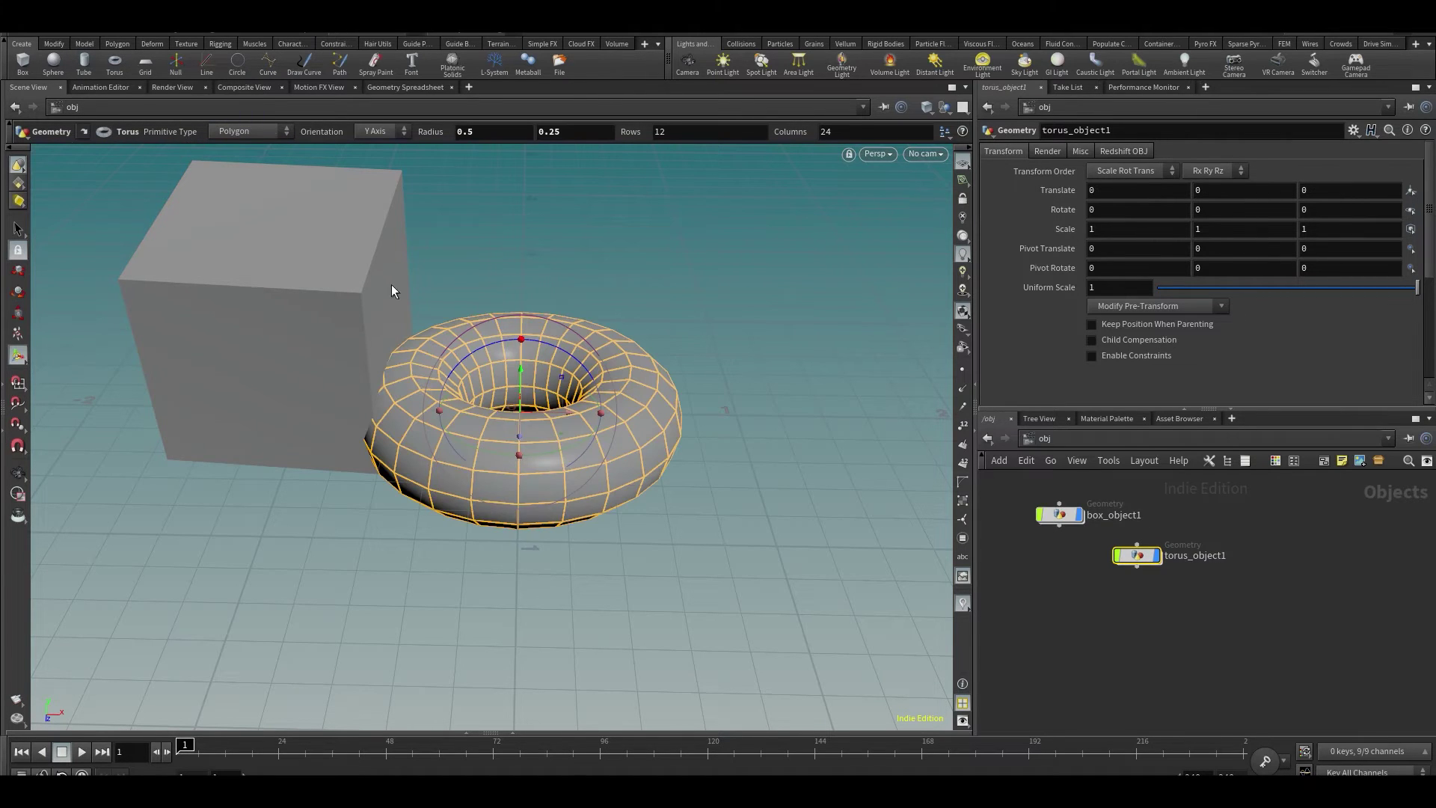
drag(583, 359, 722, 291)
key(t)
- Select the box and torus nodes alternately in the network to compare their transform parameters
click(1058, 516)
click(1138, 555)
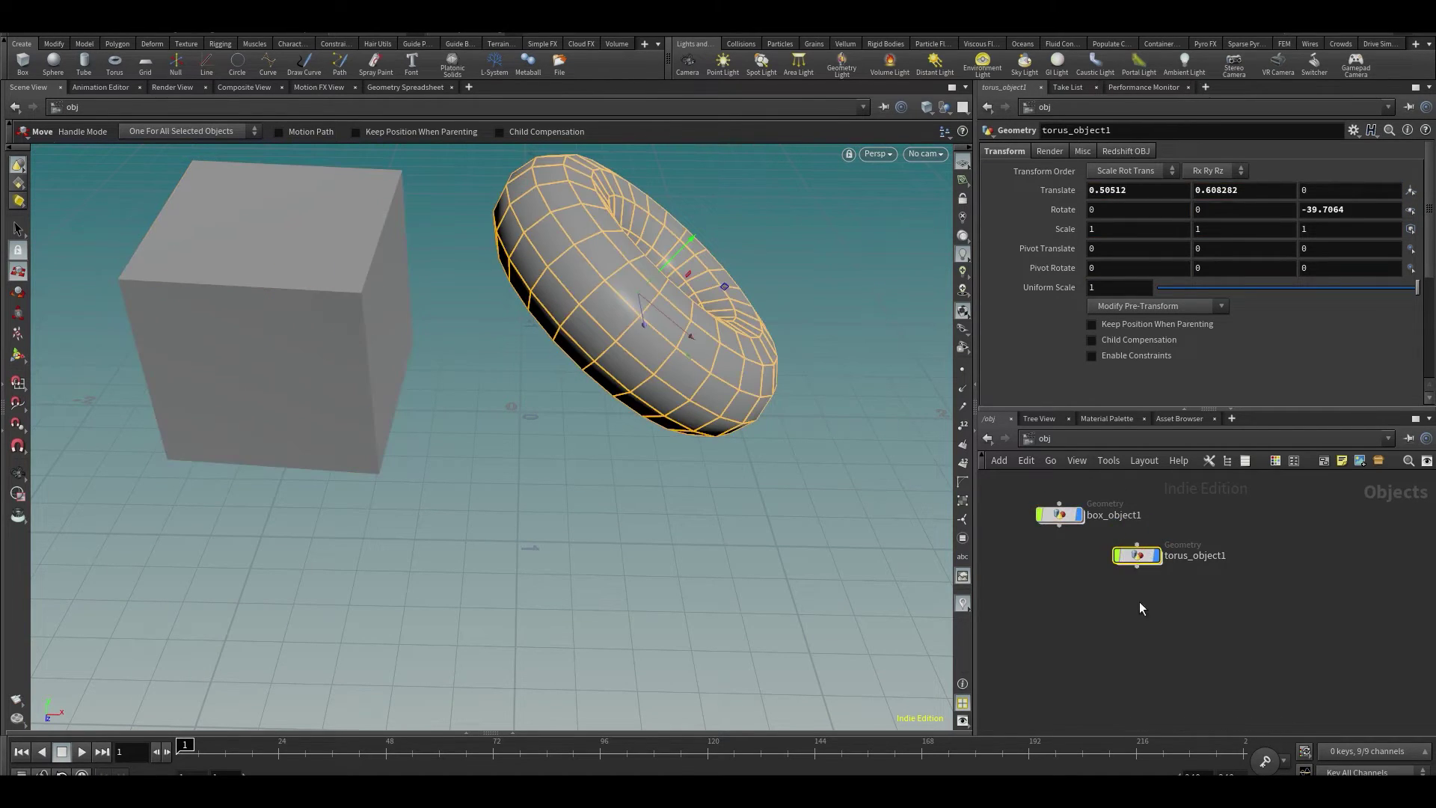
key(h)
drag(1116, 562, 1095, 593)
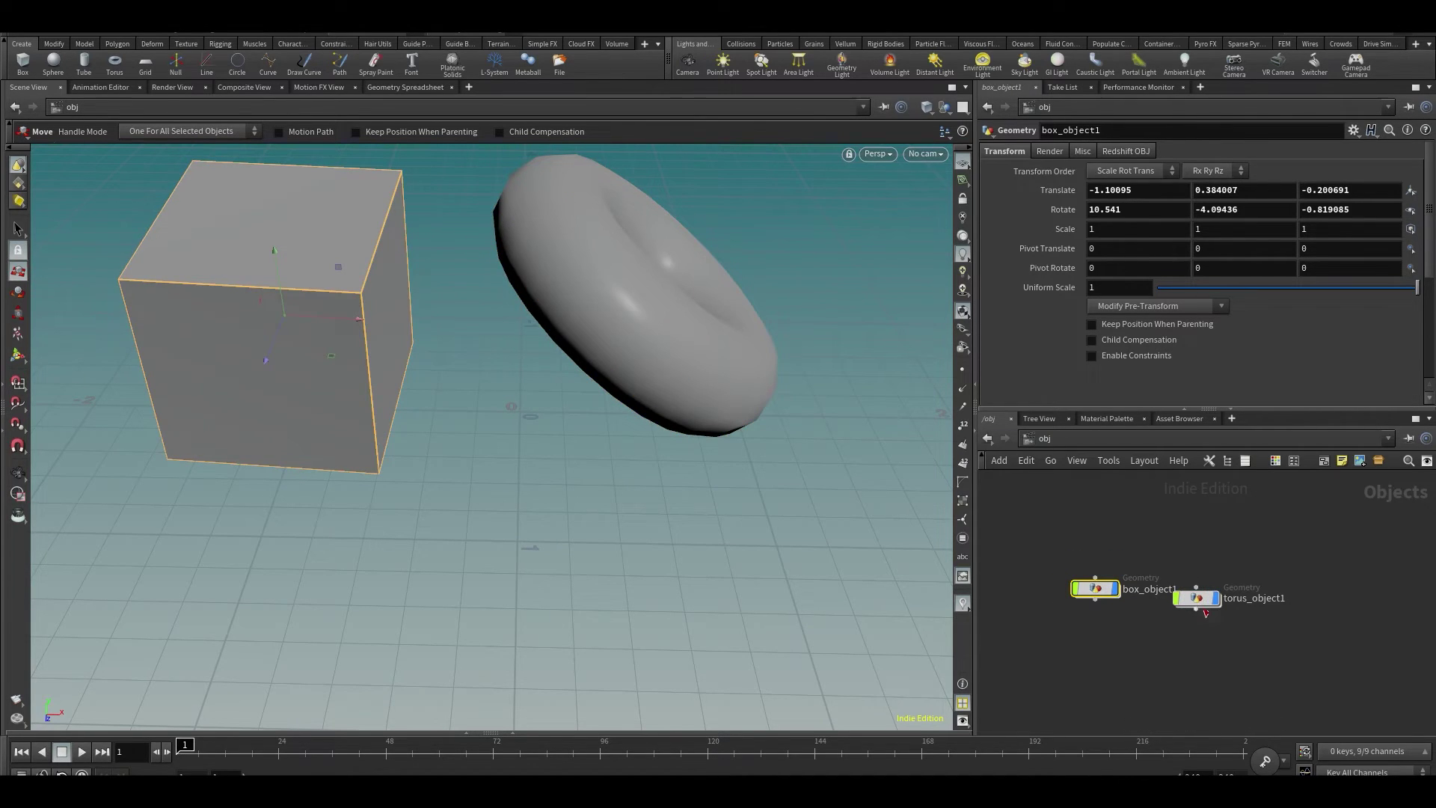
click(1197, 597)
click(1107, 593)
click(1197, 598)
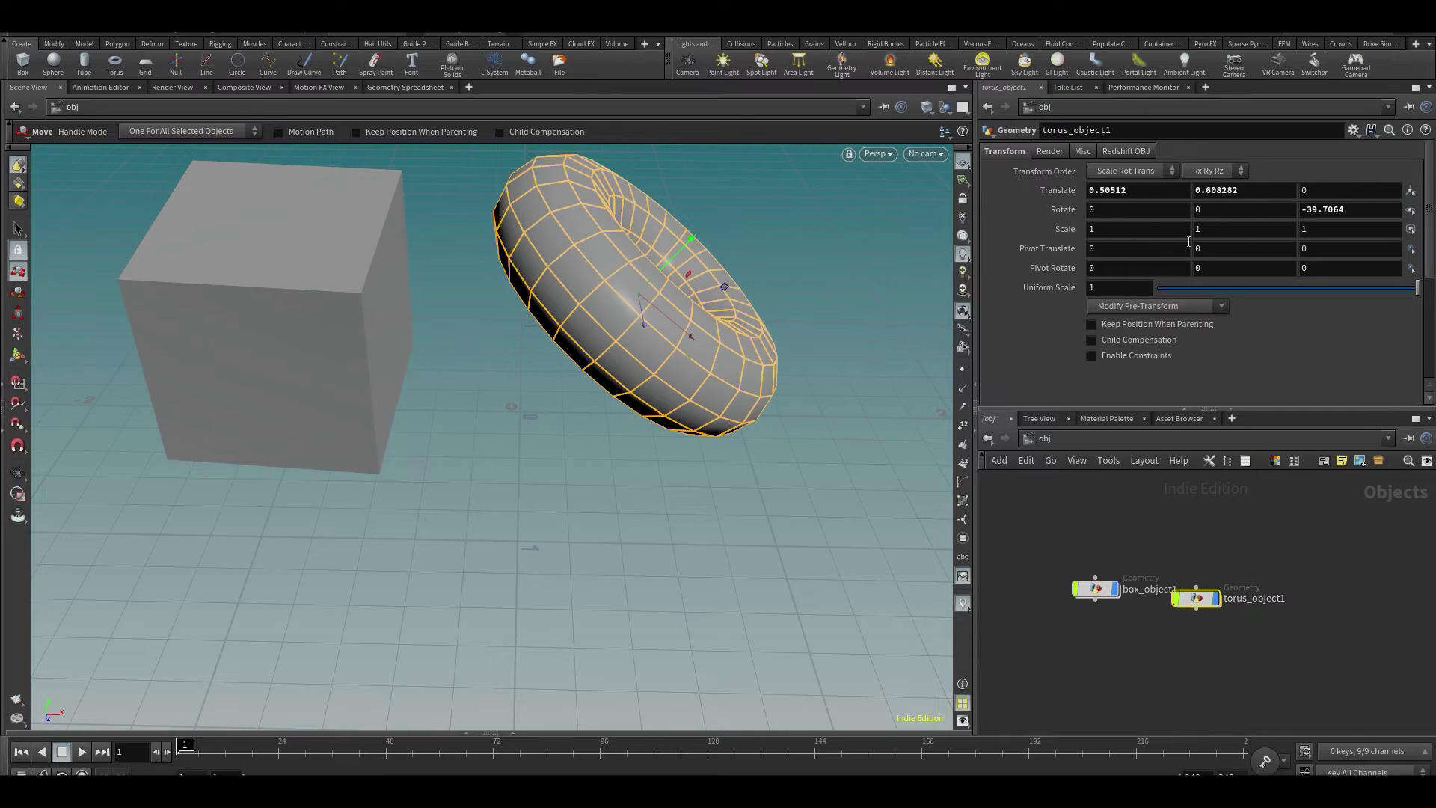
click(1097, 593)
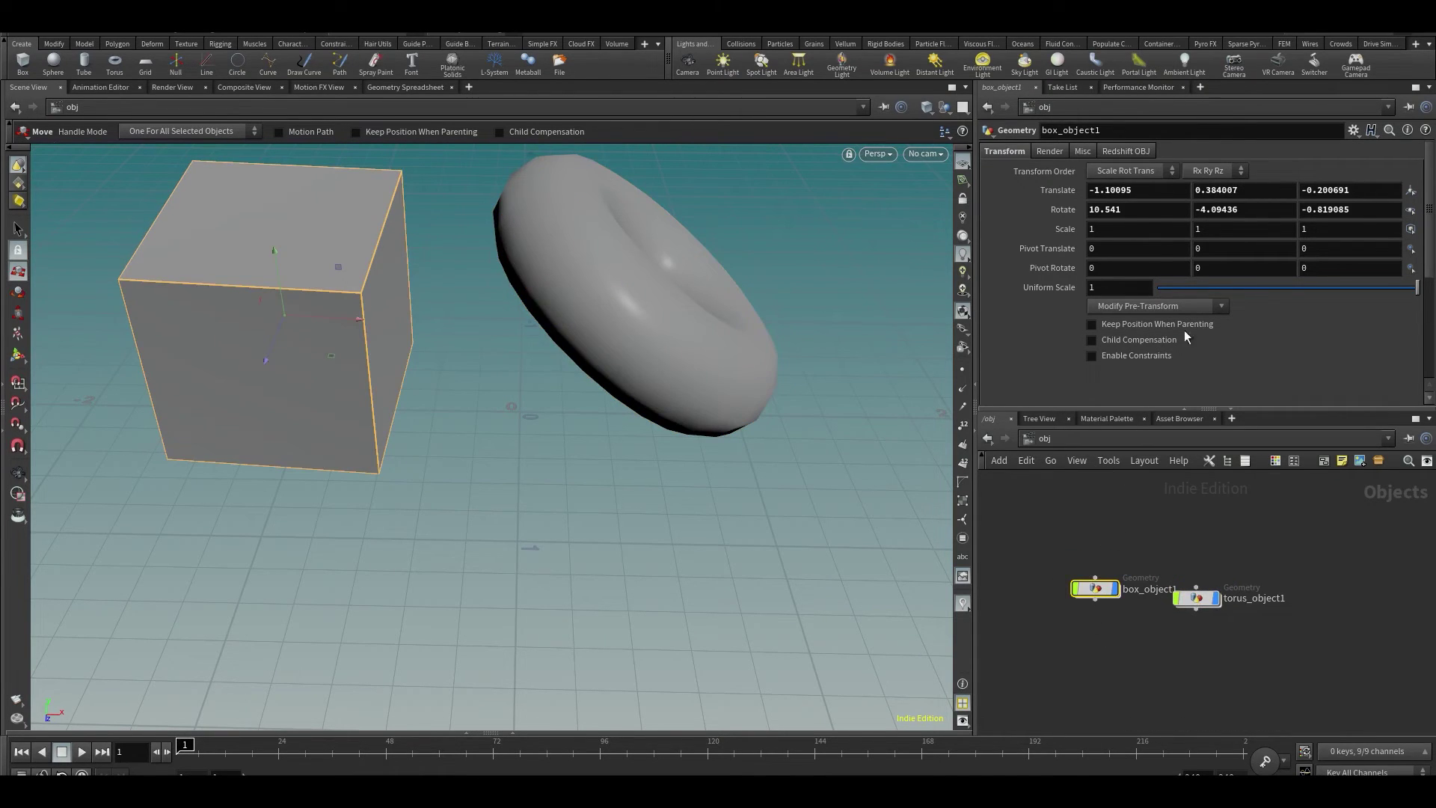
- Add a grid object to the scene from the Create shelf tools
click(151, 44)
click(22, 43)
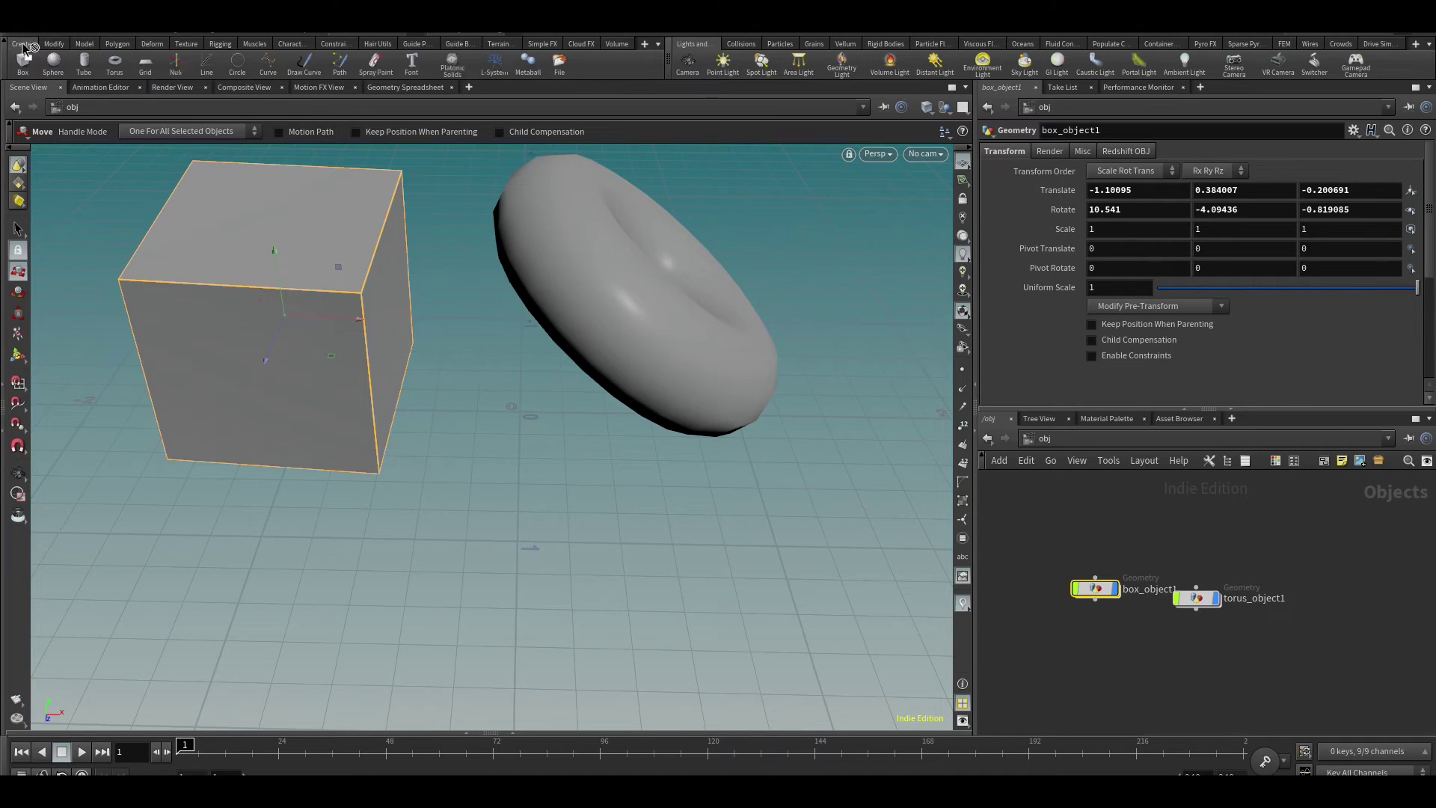
ctrl+click(149, 64)
- Try area-selecting the grid, torus and box nodes in the network, leaving only the box selected
drag(1260, 520, 1186, 629)
drag(1151, 528, 1134, 625)
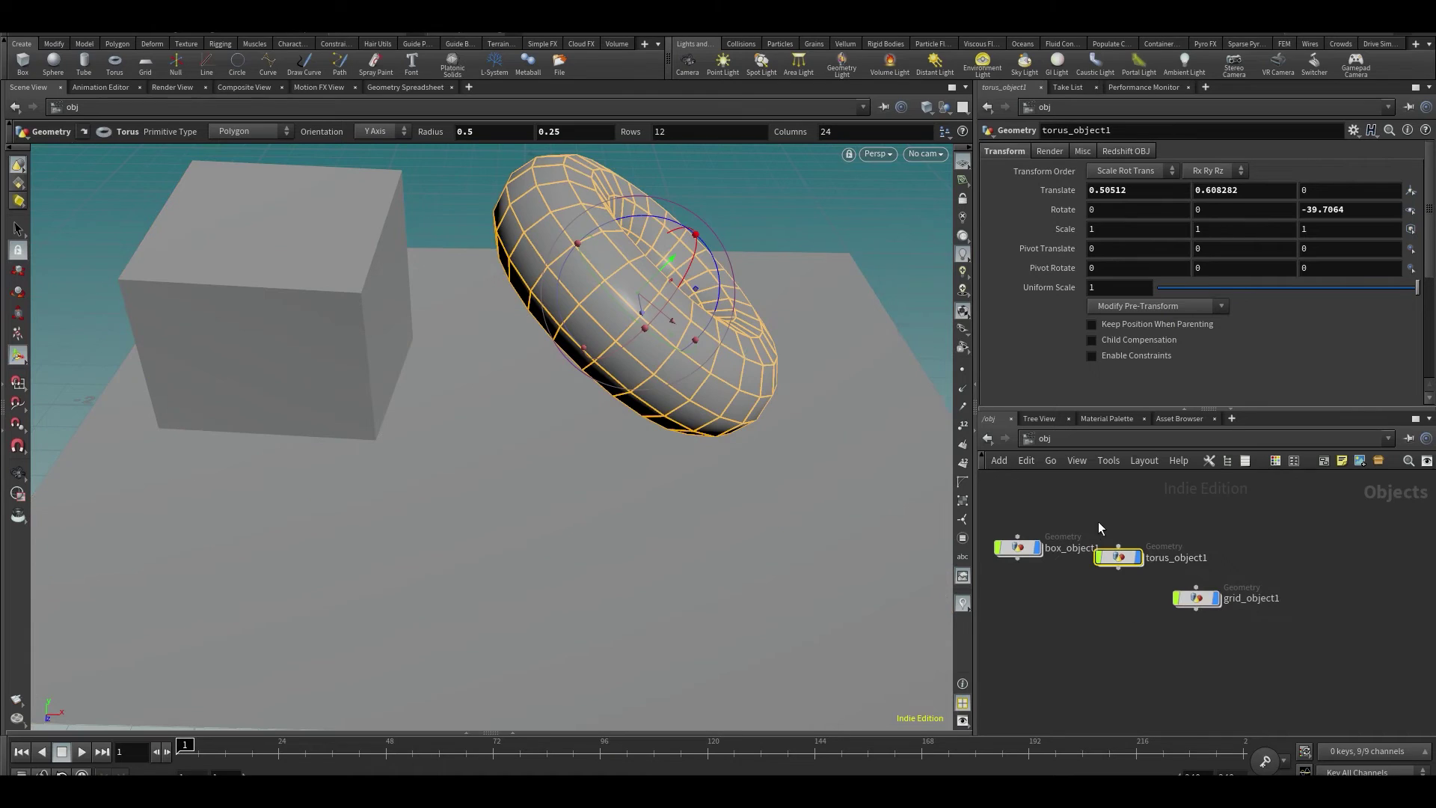
drag(999, 566, 967, 591)
drag(1088, 501, 1131, 622)
drag(1227, 510, 1187, 635)
drag(1163, 503, 1110, 584)
drag(1003, 513, 1110, 545)
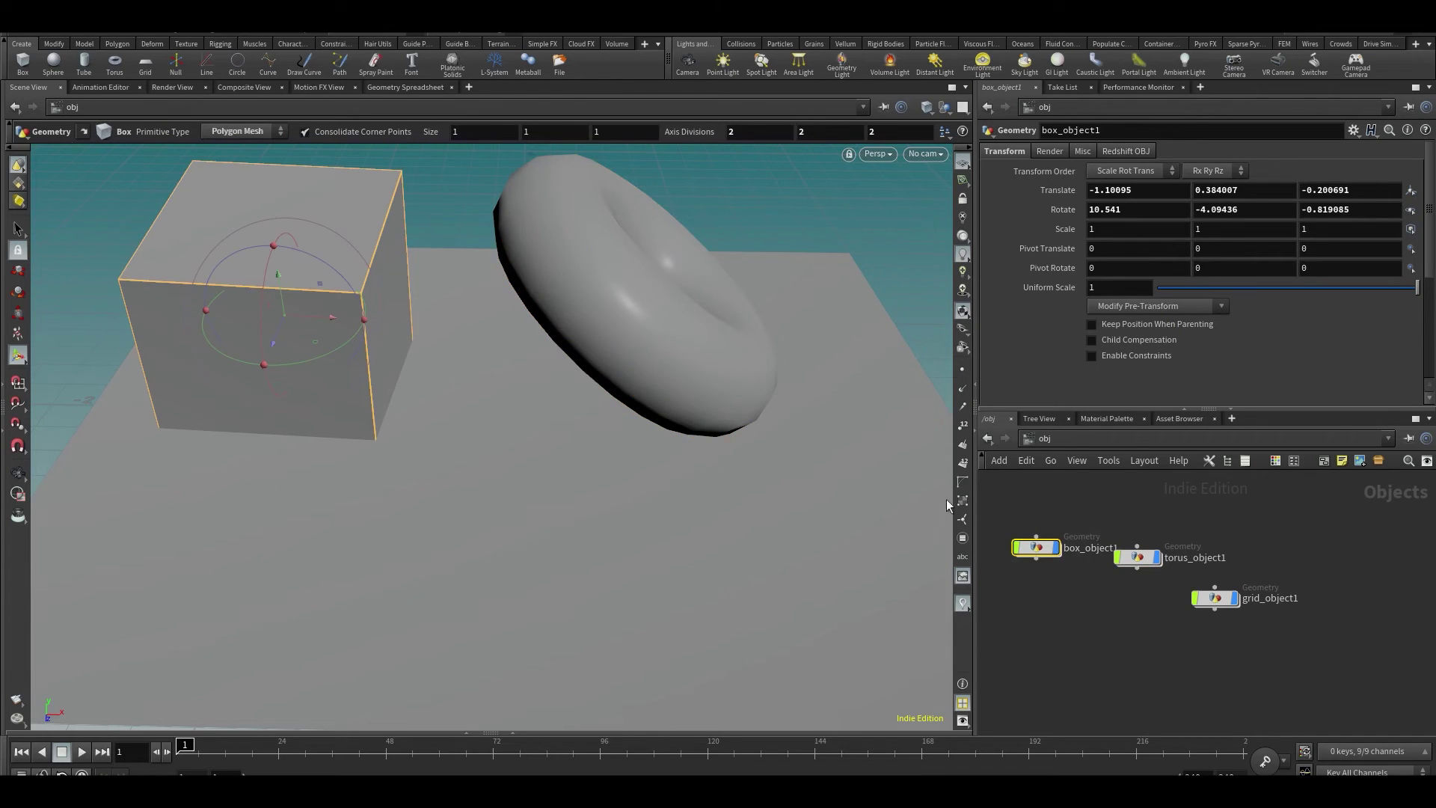
- Raise the box above the grid with the Move tool to about Y 0.94
alt+drag(597, 362, 592, 314)
key(s)
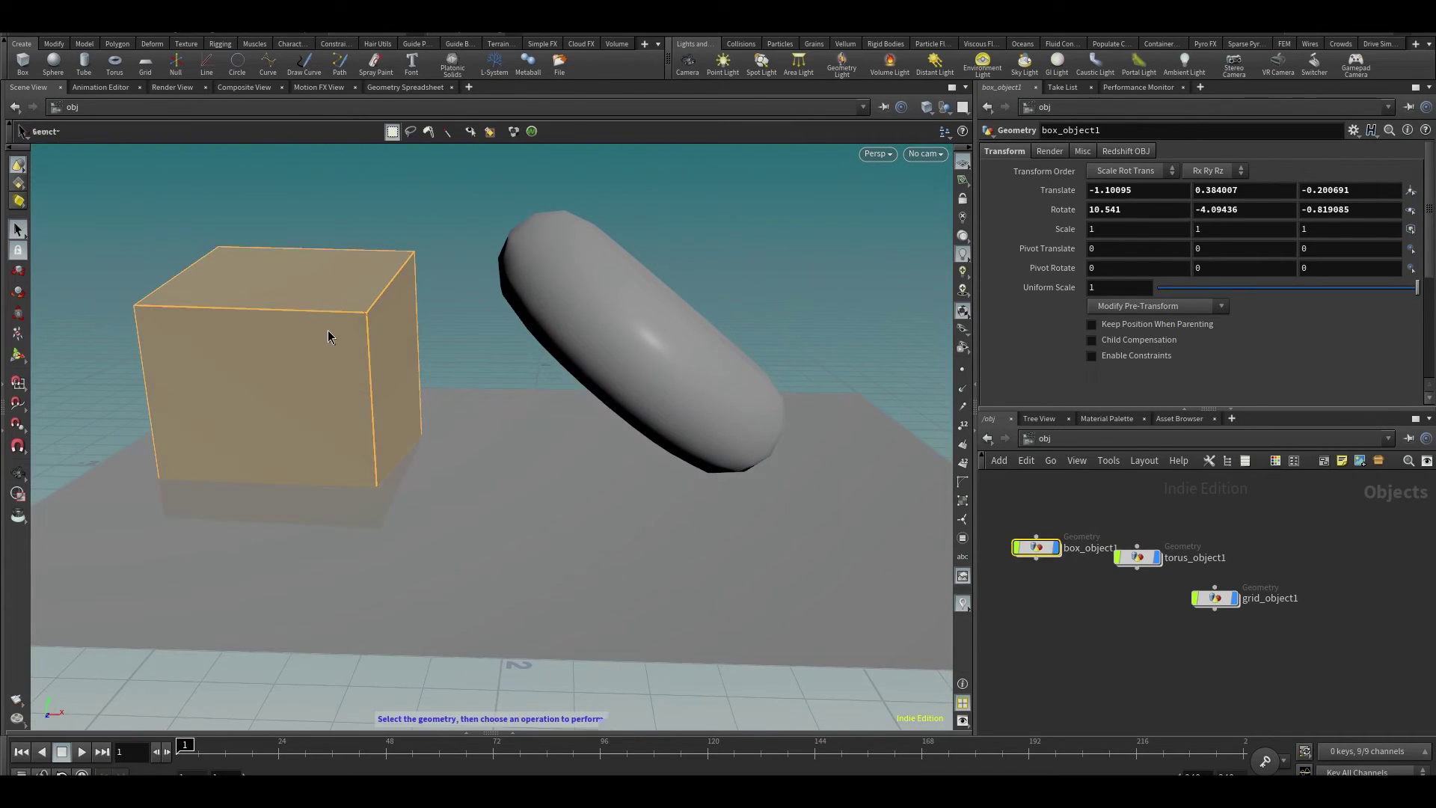
key(t)
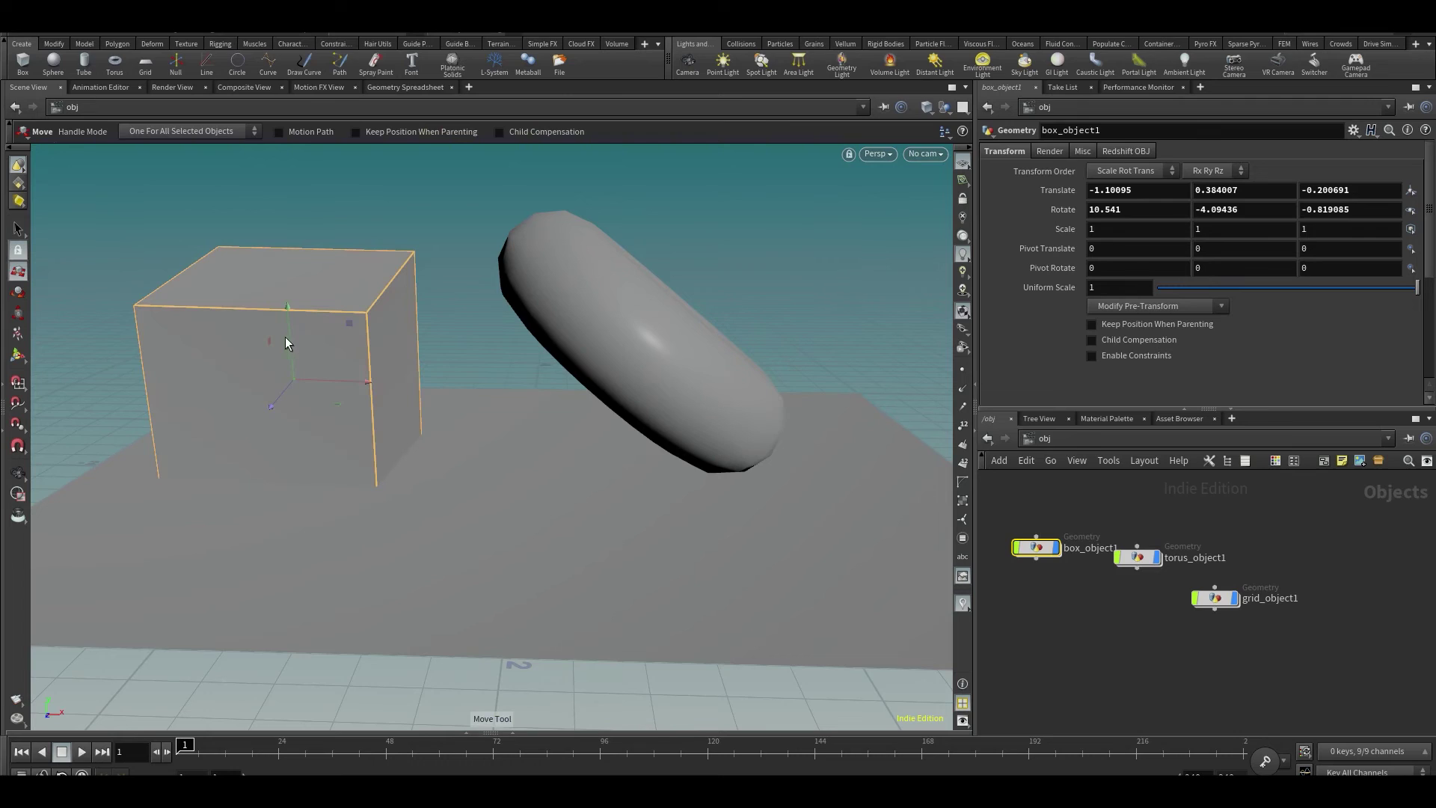
drag(285, 338, 293, 195)
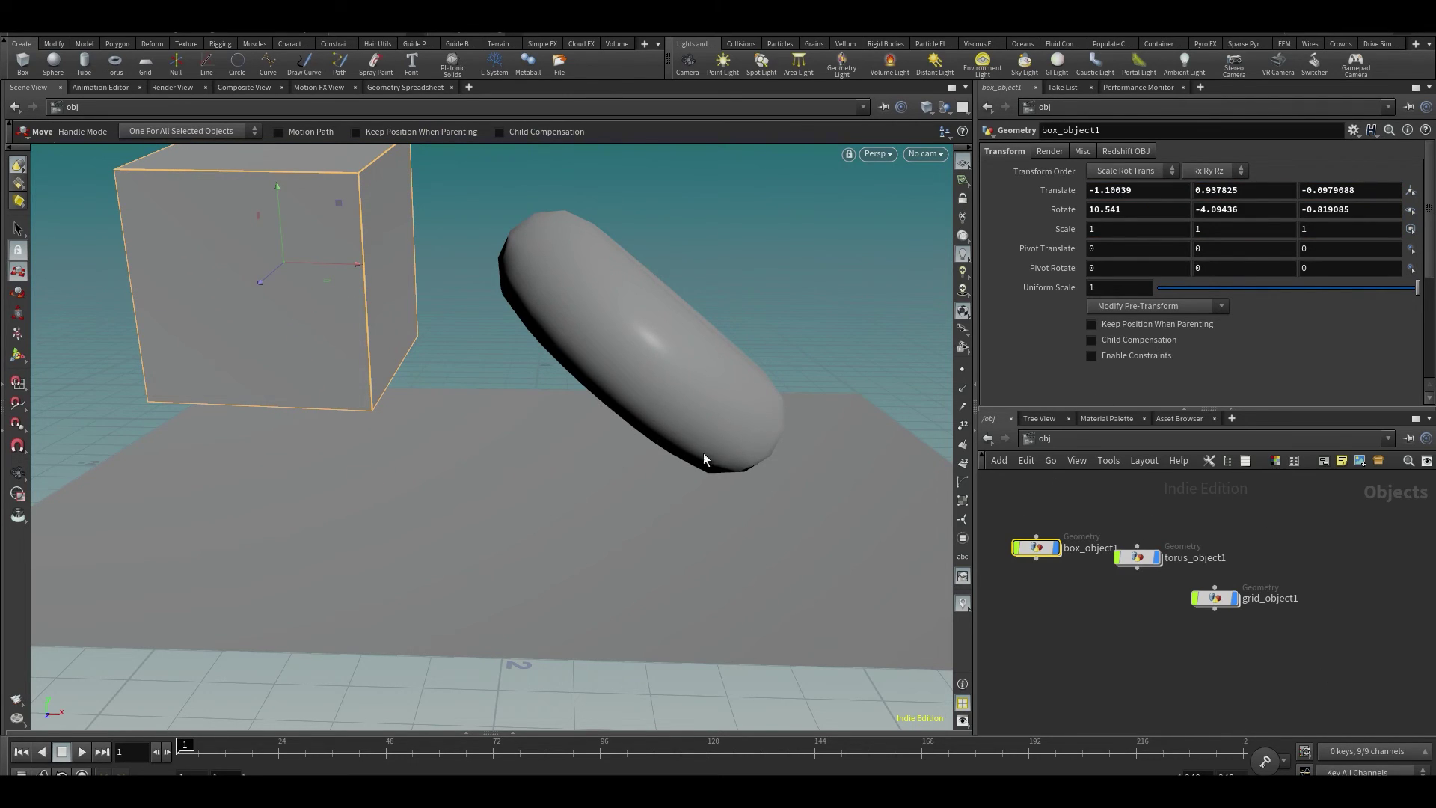
alt+drag(749, 429, 791, 495)
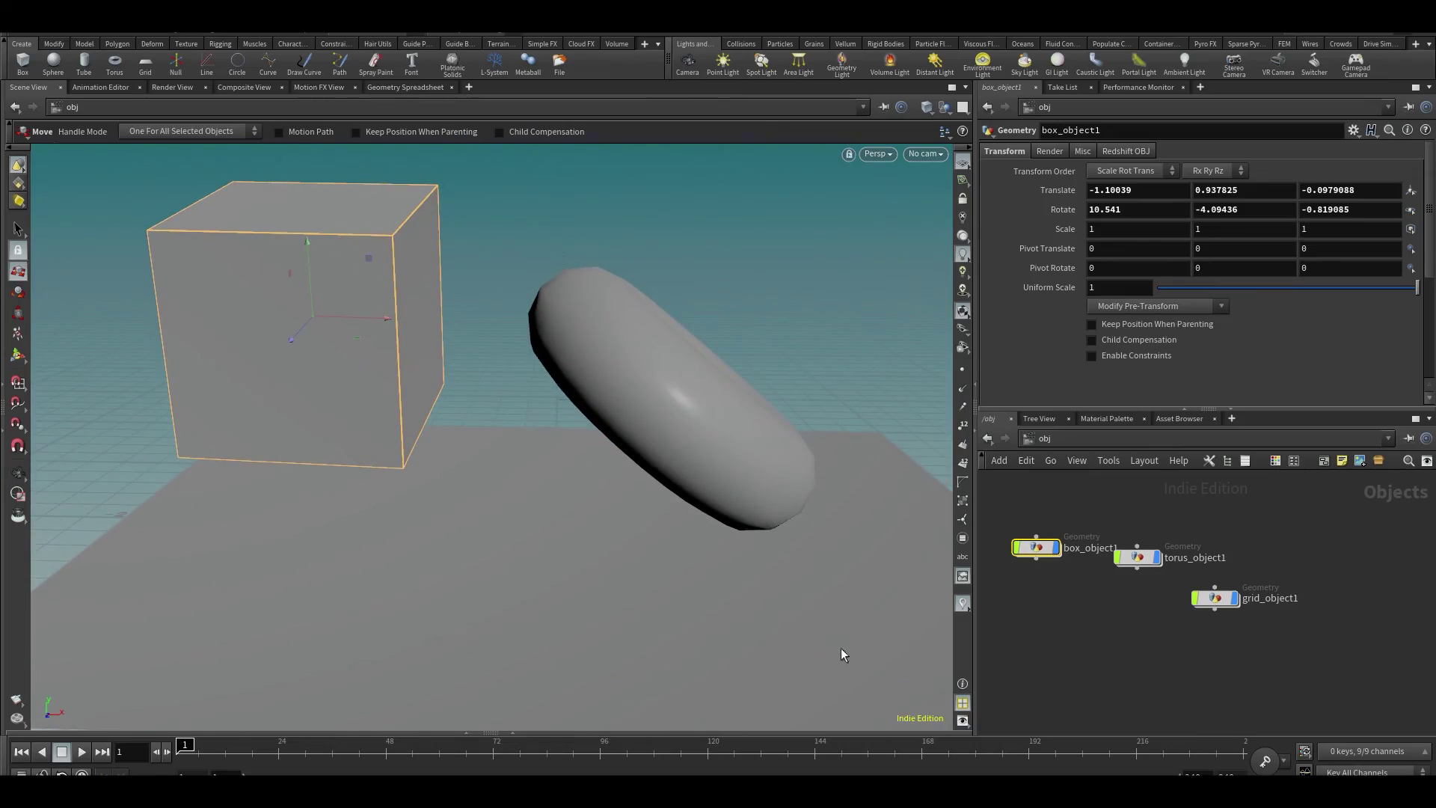